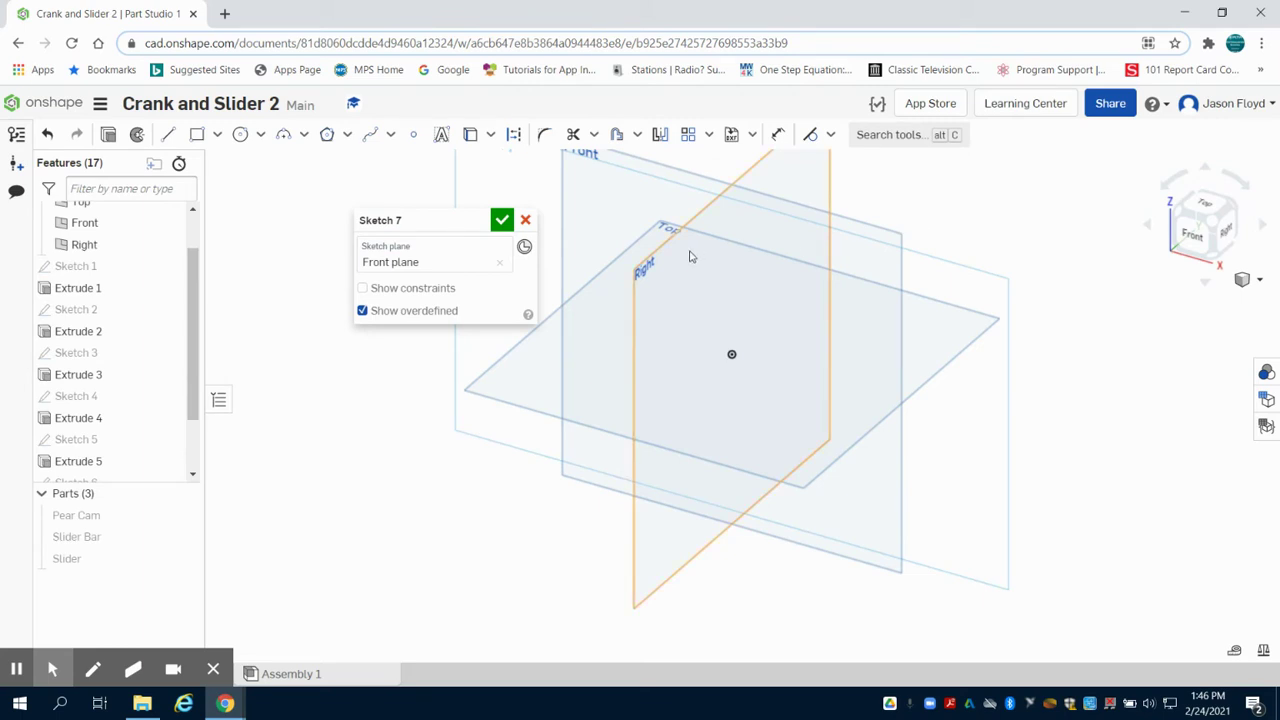
Sketch a vertical line 0.4 long upward from the origin on the Front plane.
scroll(689, 257, down, 2)
click(1190, 238)
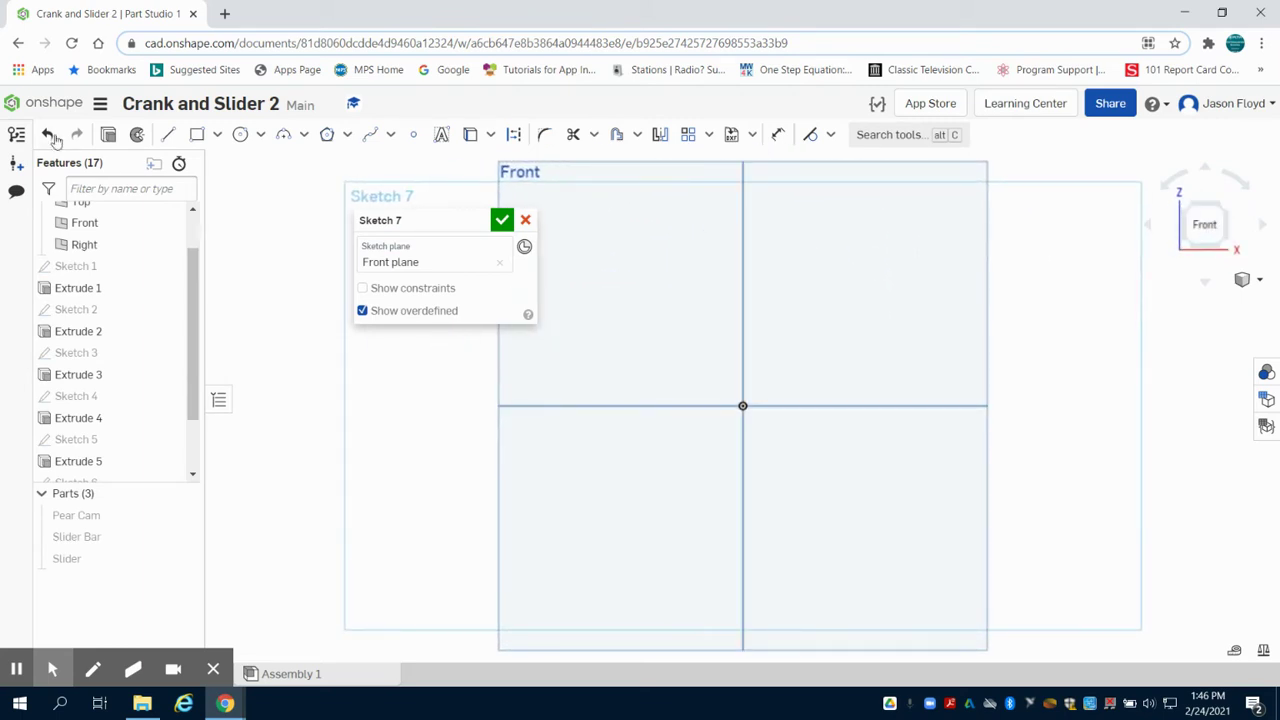
click(168, 134)
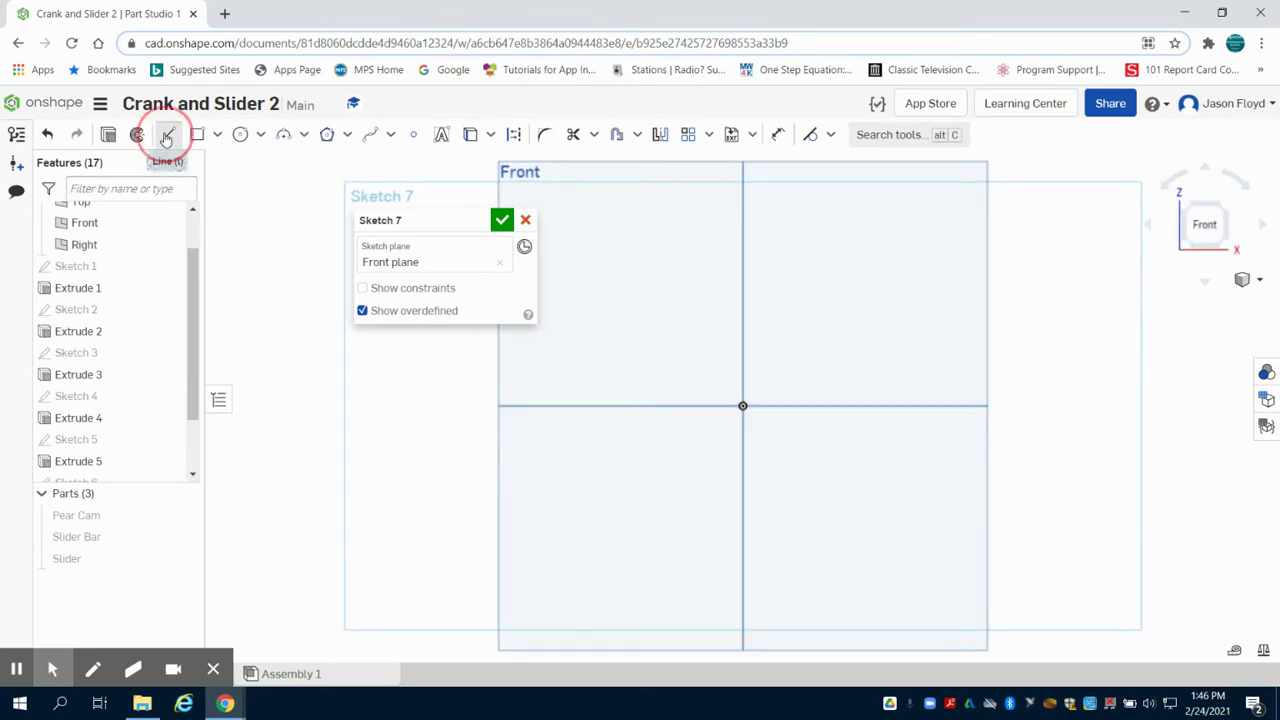
click(742, 405)
click(741, 230)
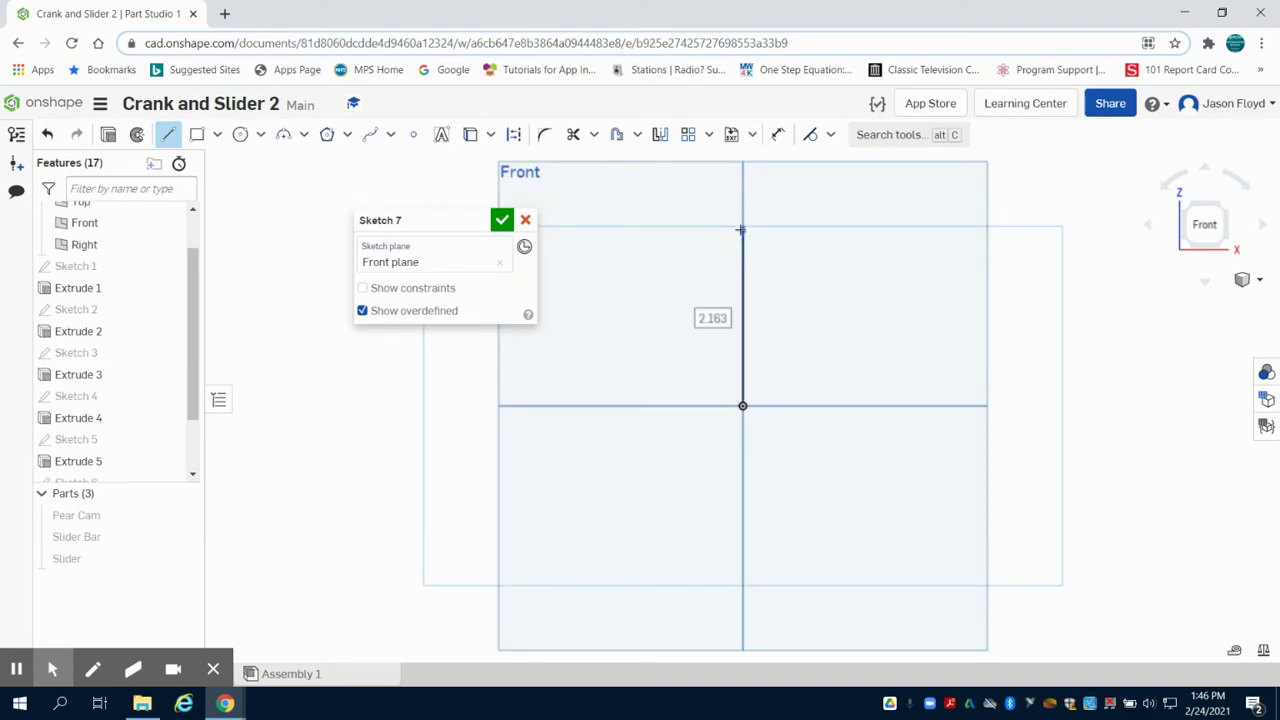
text(.)
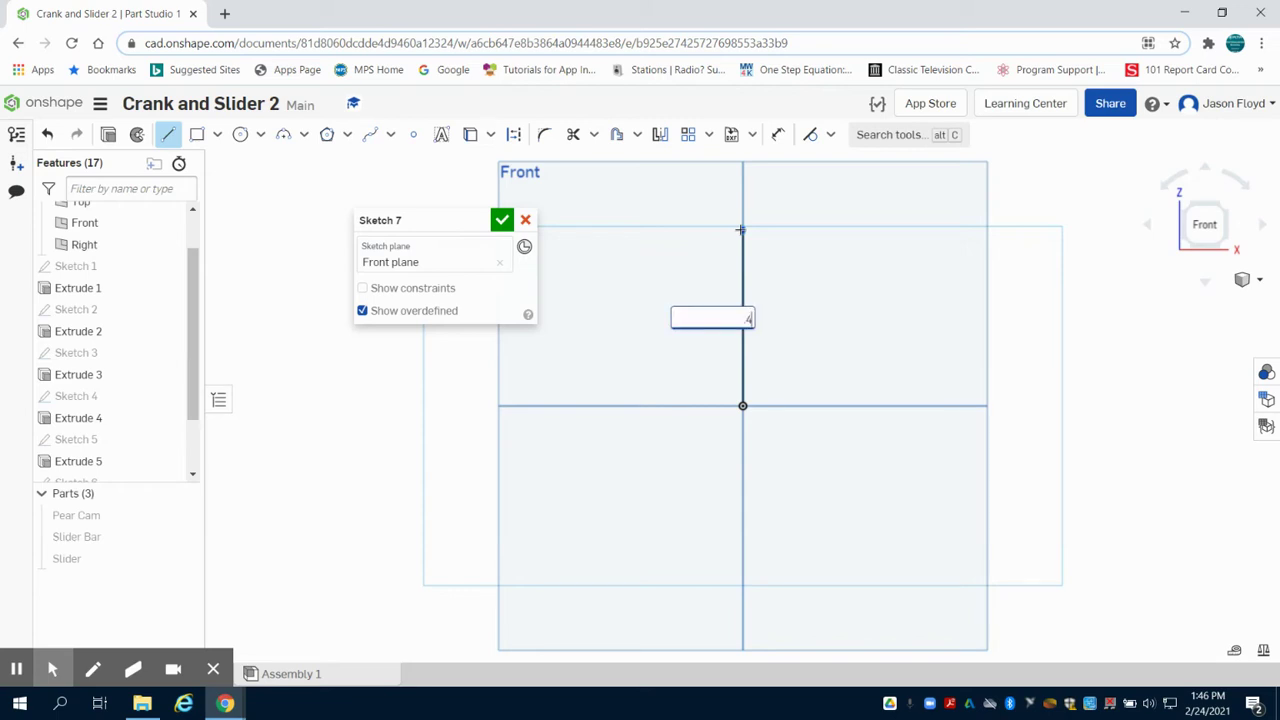
text(4)
key(Return)
scroll(770, 396, up, 3)
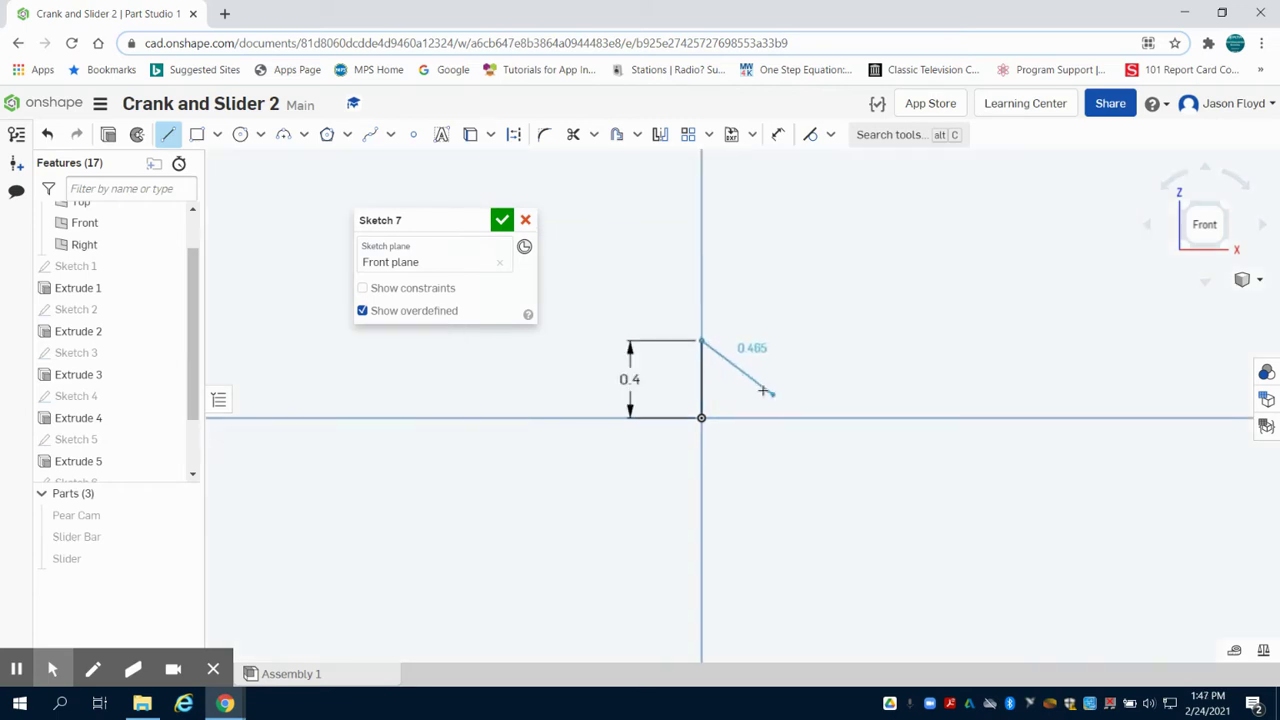
right_click(763, 391)
click(782, 398)
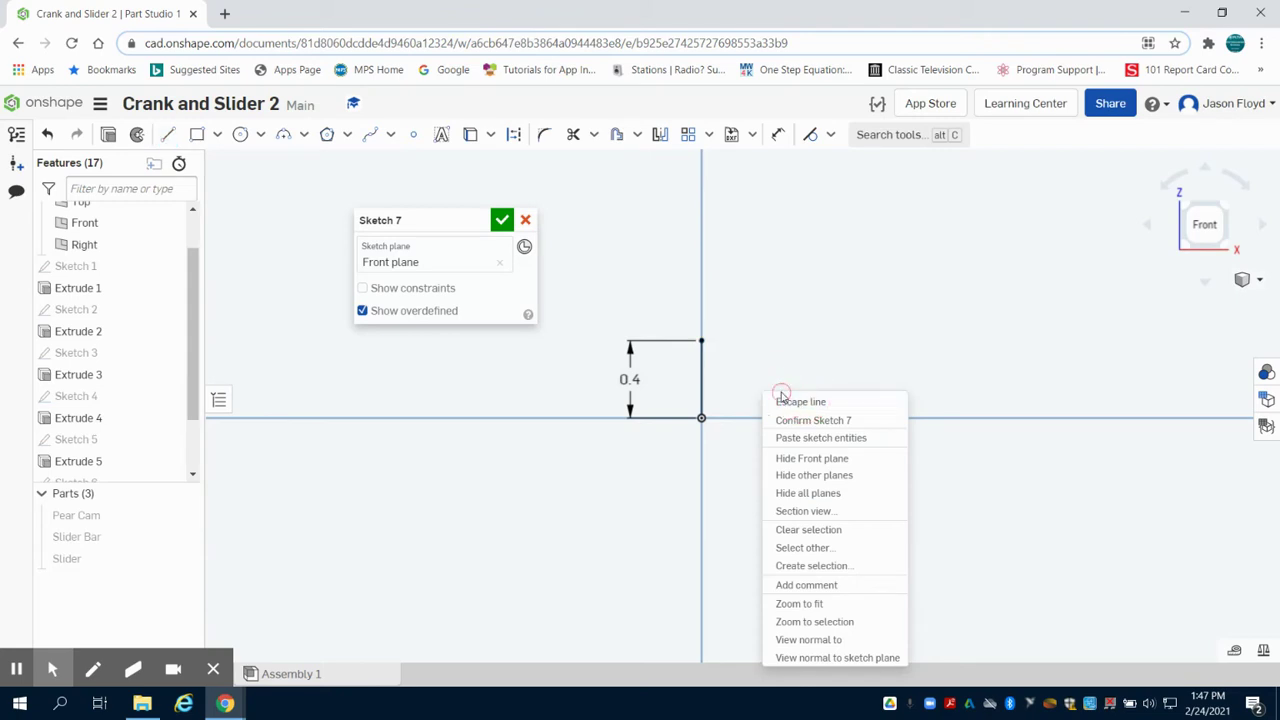
Draw a 0.125 horizontal line rightward from the origin and a 0.35 vertical line upward from its end.
click(168, 134)
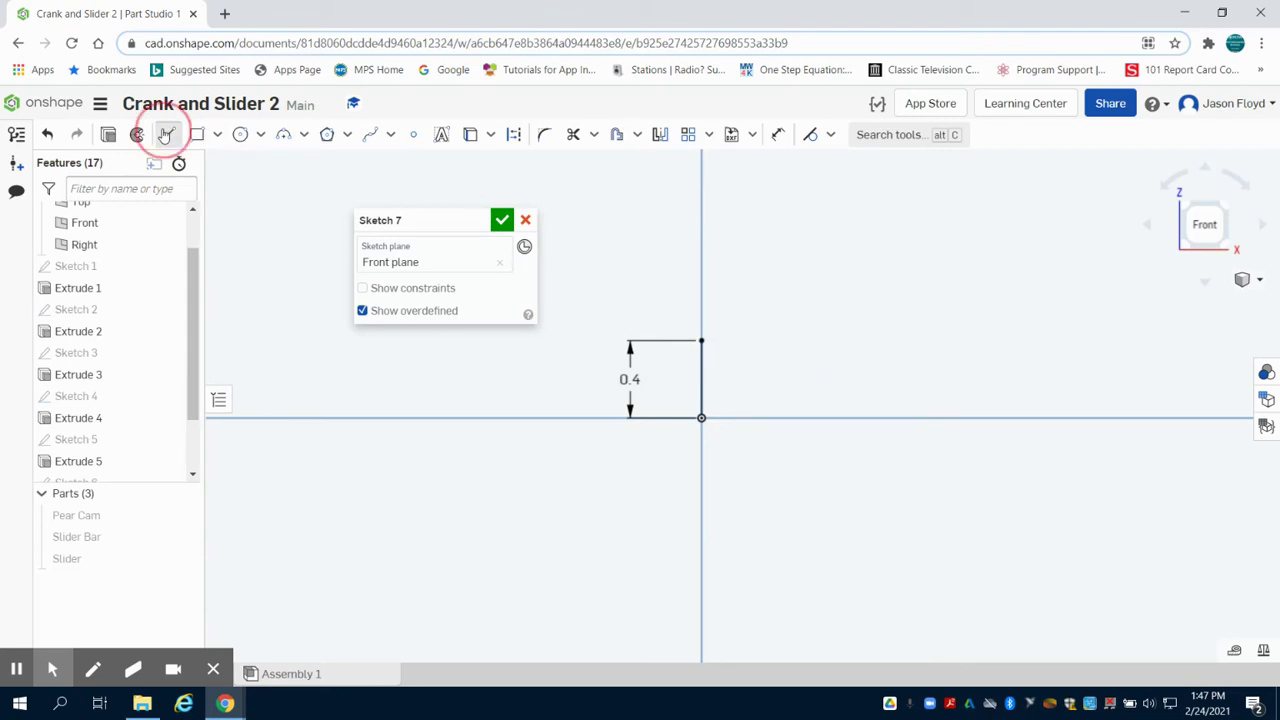
click(702, 418)
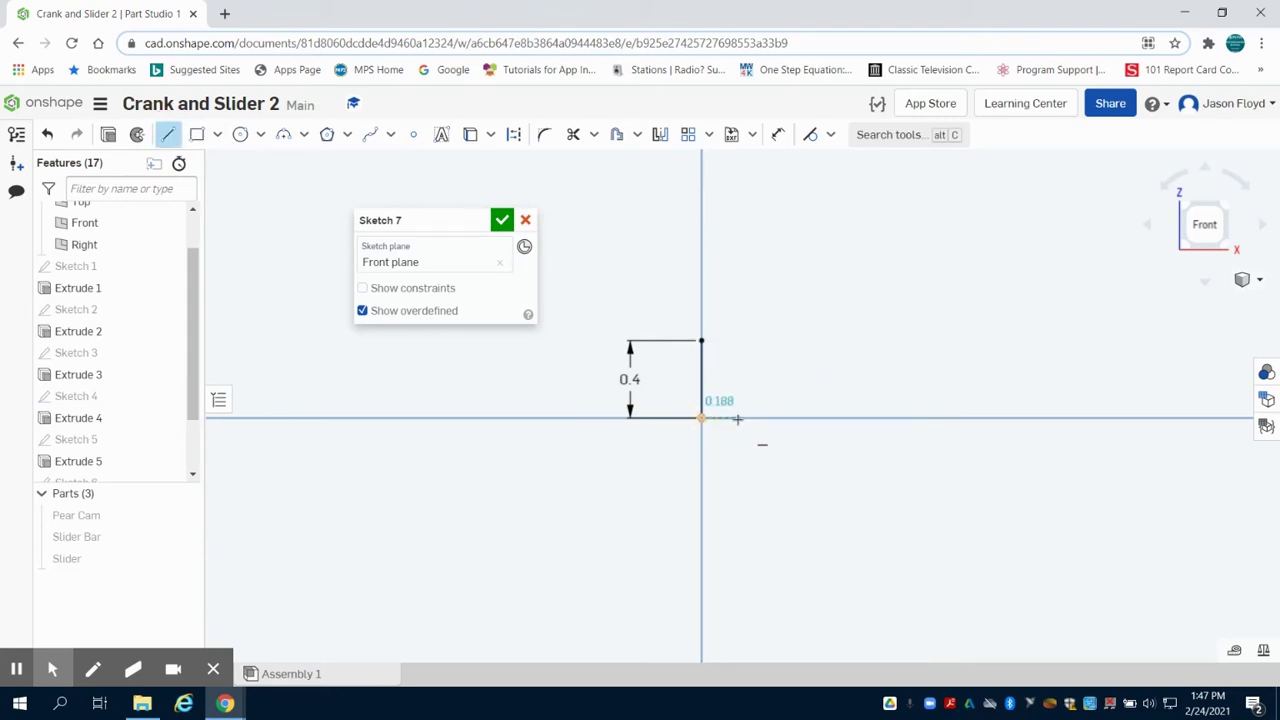
text(0.125)
key(Return)
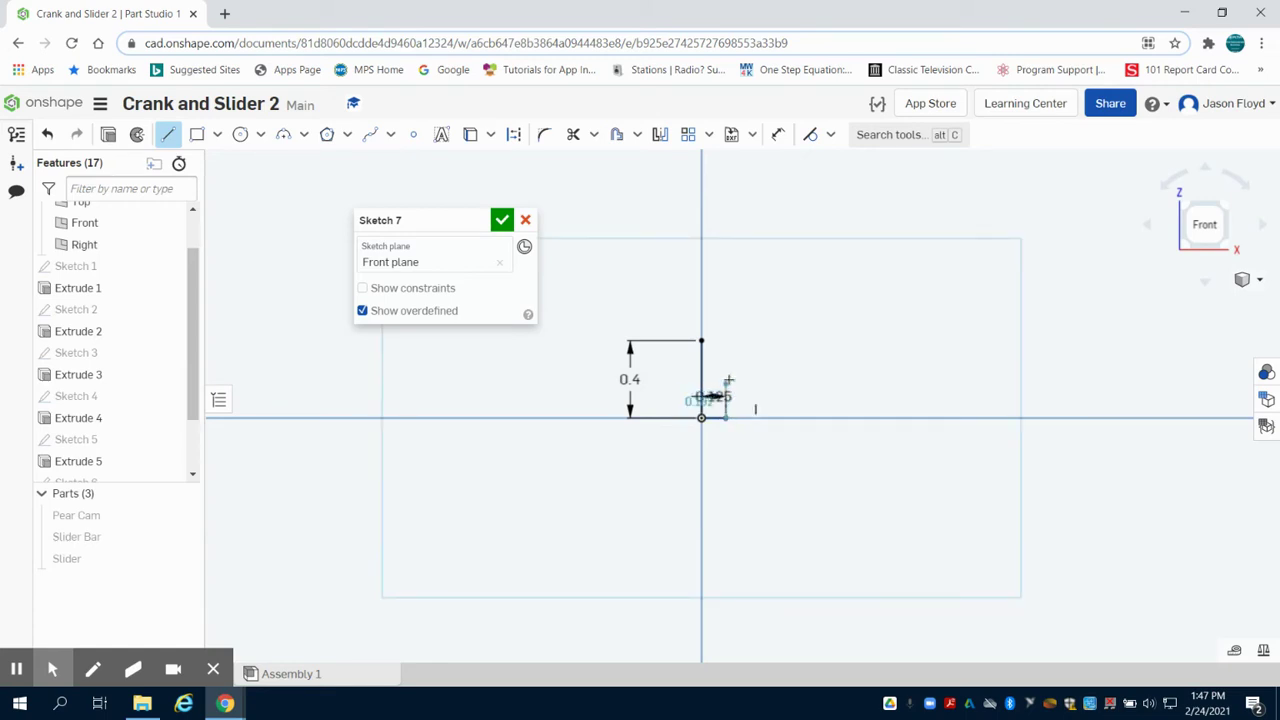
click(728, 376)
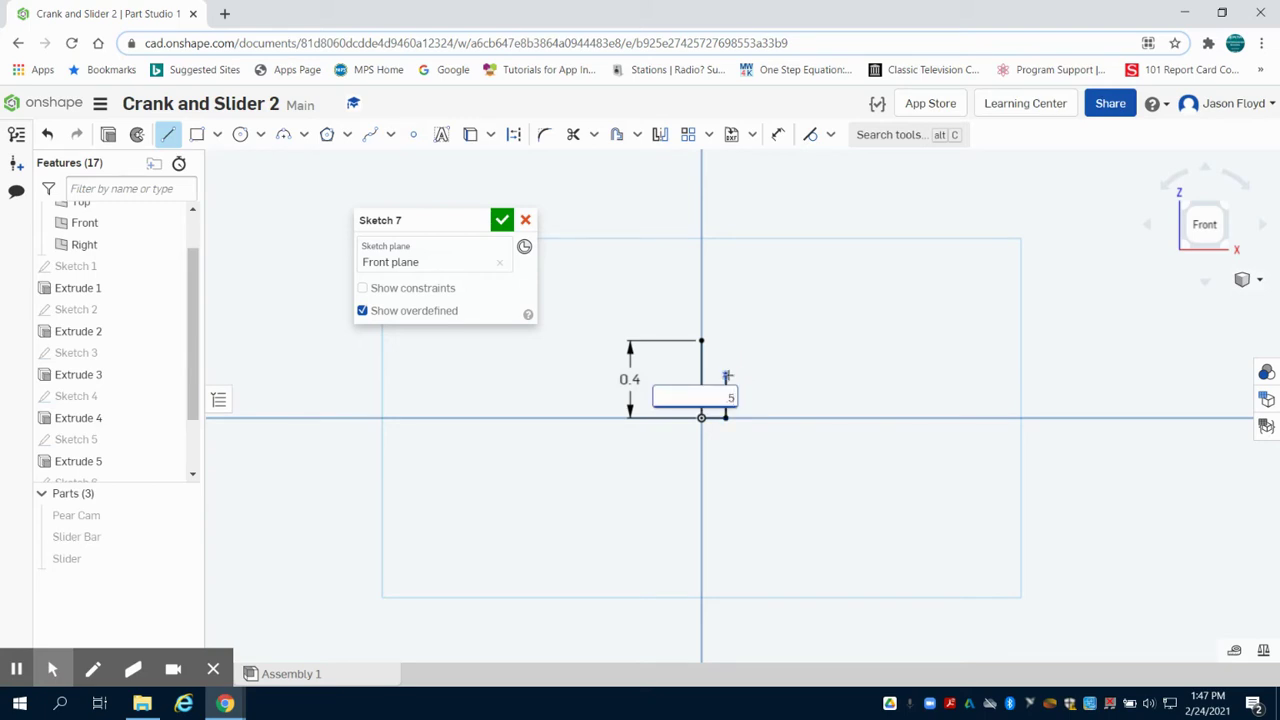
text(.35)
key(Return)
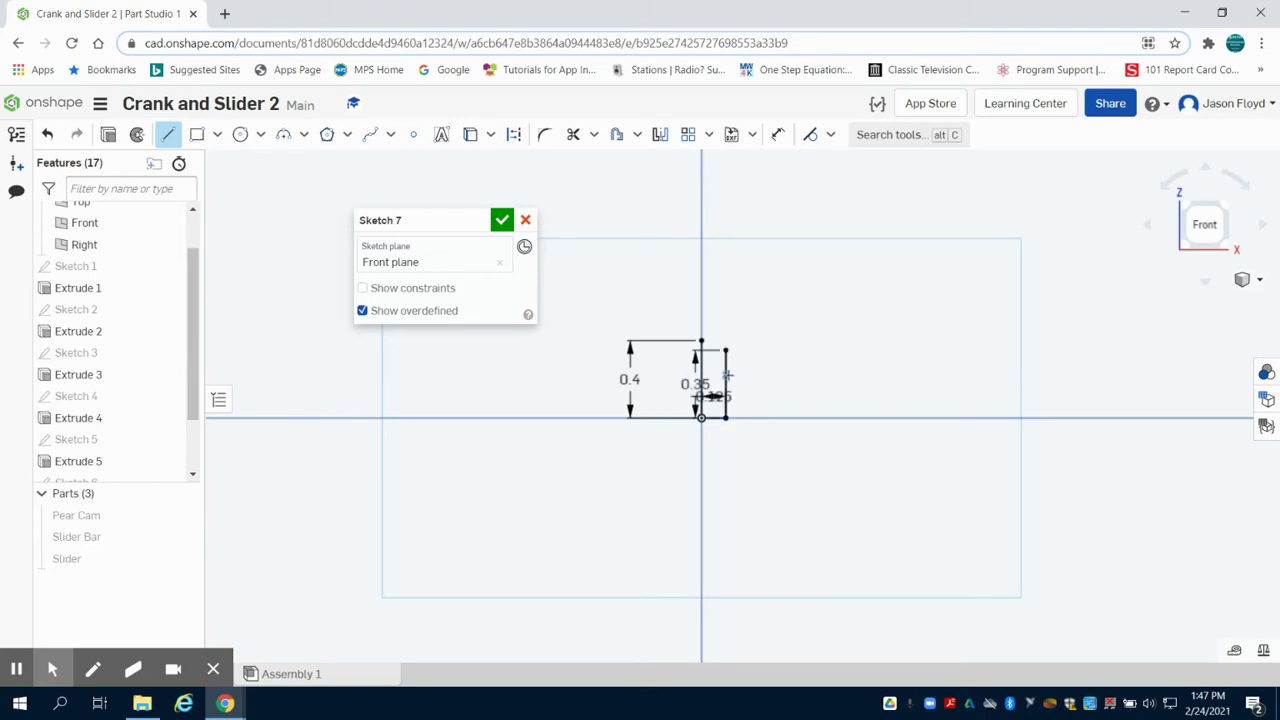
Draw a 0.1 horizontal line outward from the upper end of the 0.35 line.
scroll(728, 373, up, 4)
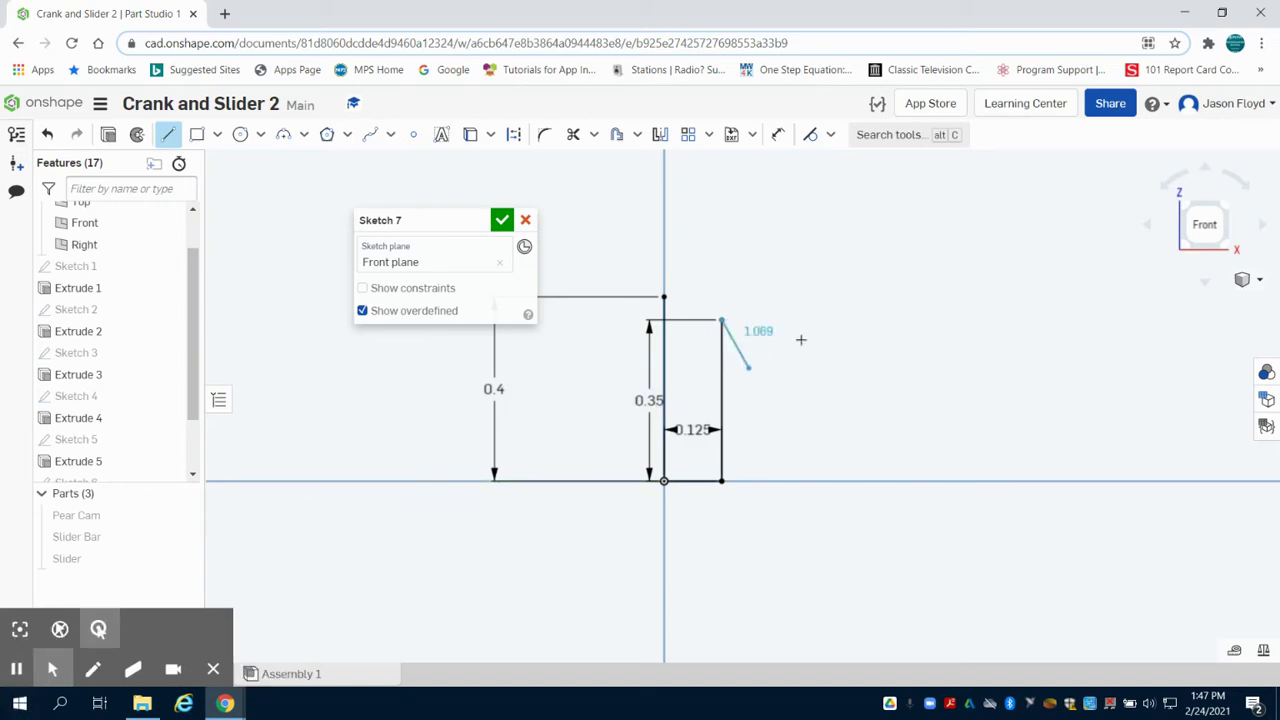
click(827, 316)
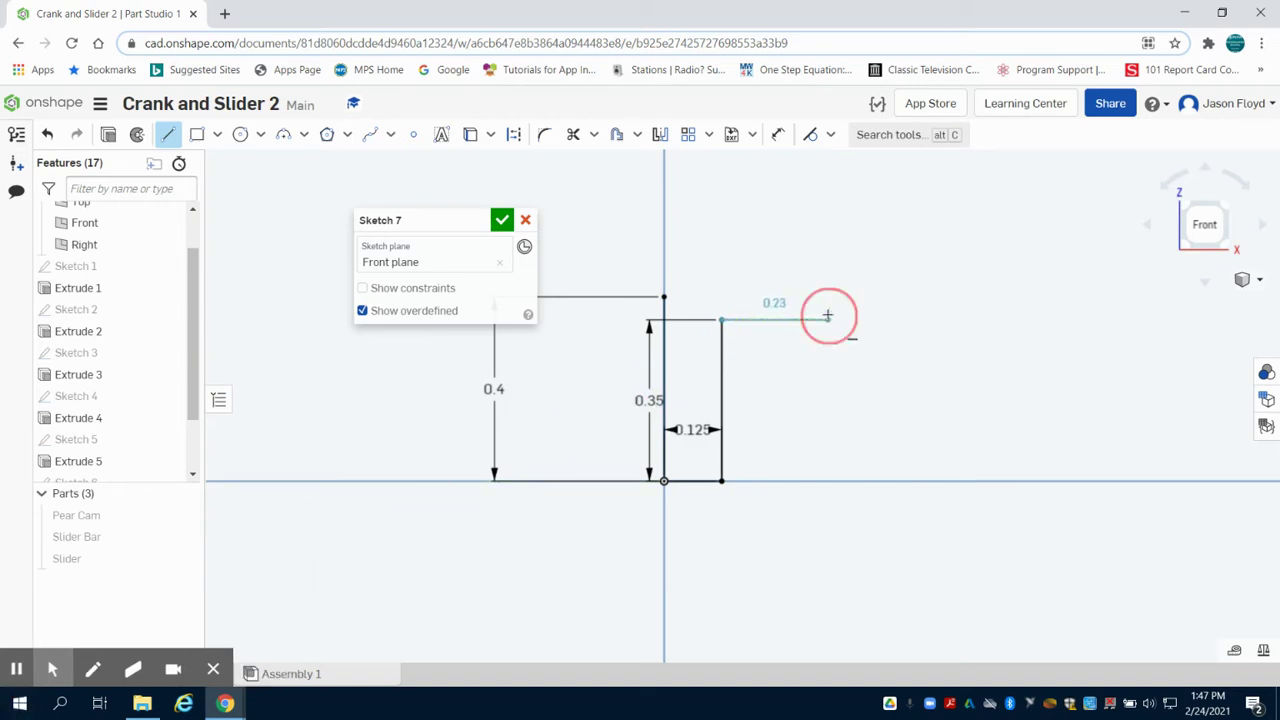
key(BackSpace)
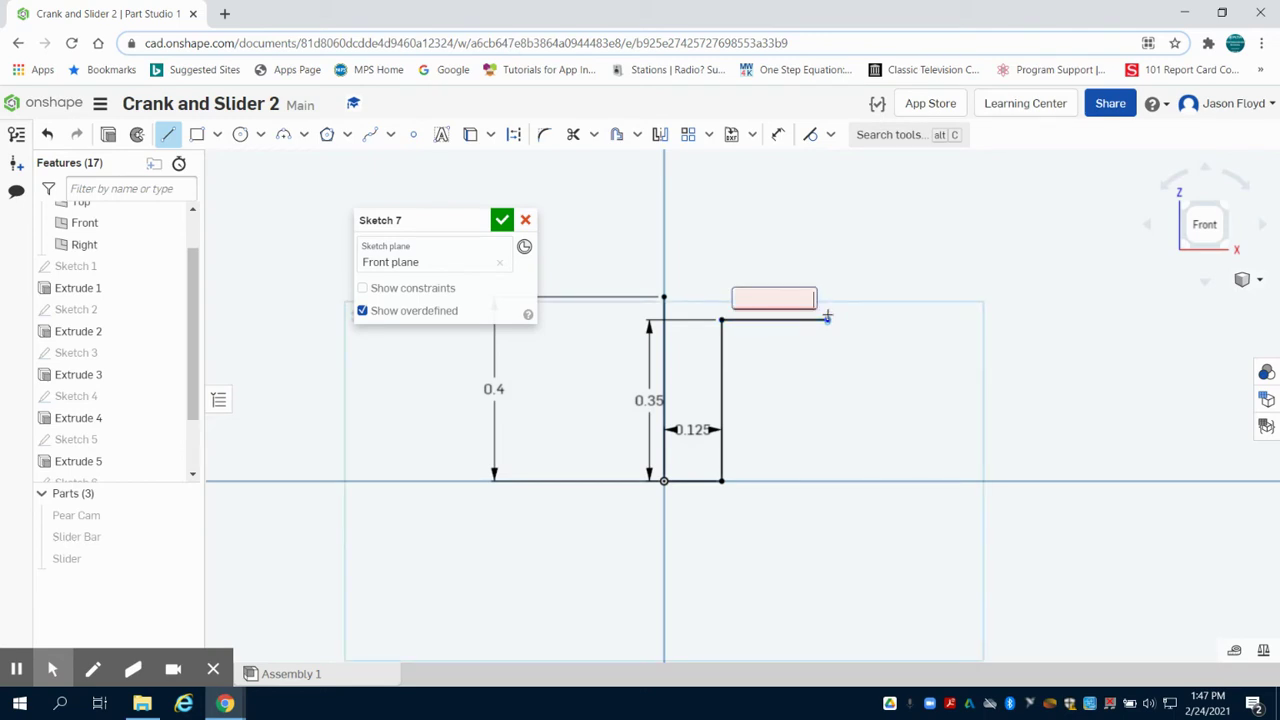
text(0.1)
key(Return)
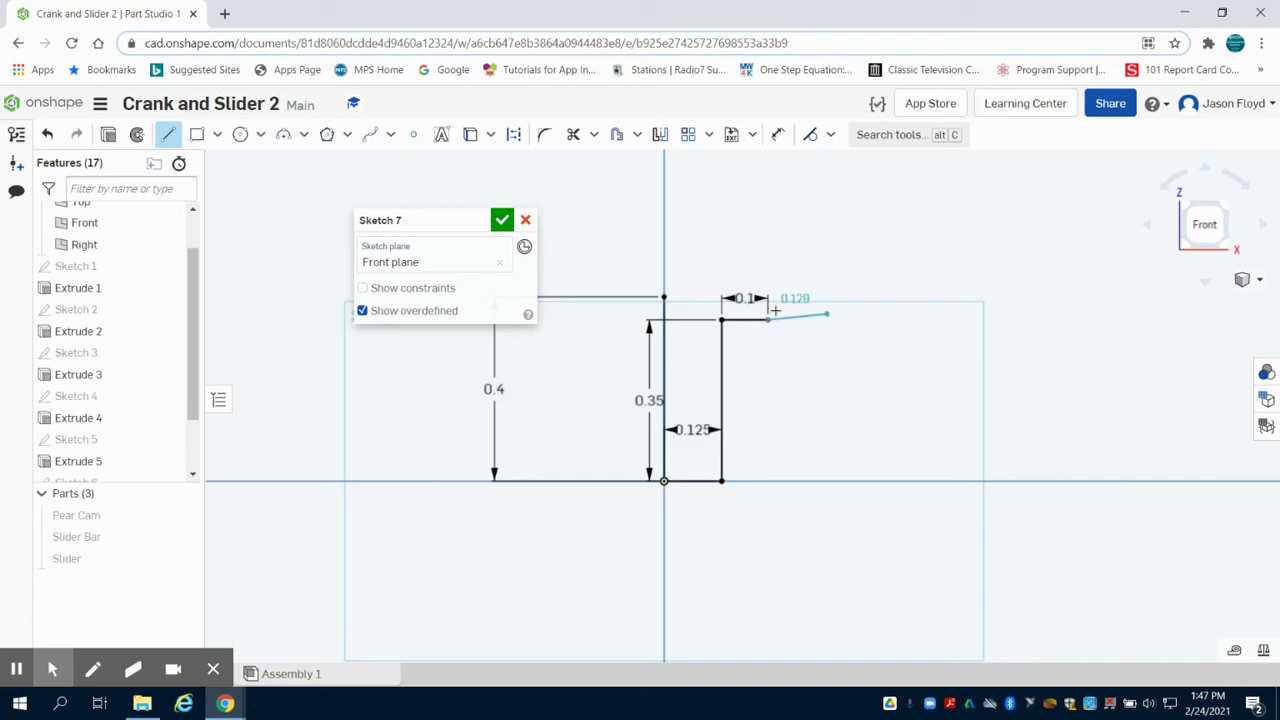
Close the profile with a three-point arc of radius 0.3 from the 0.1 line's outer end to the 0.4 line's upper end.
click(283, 134)
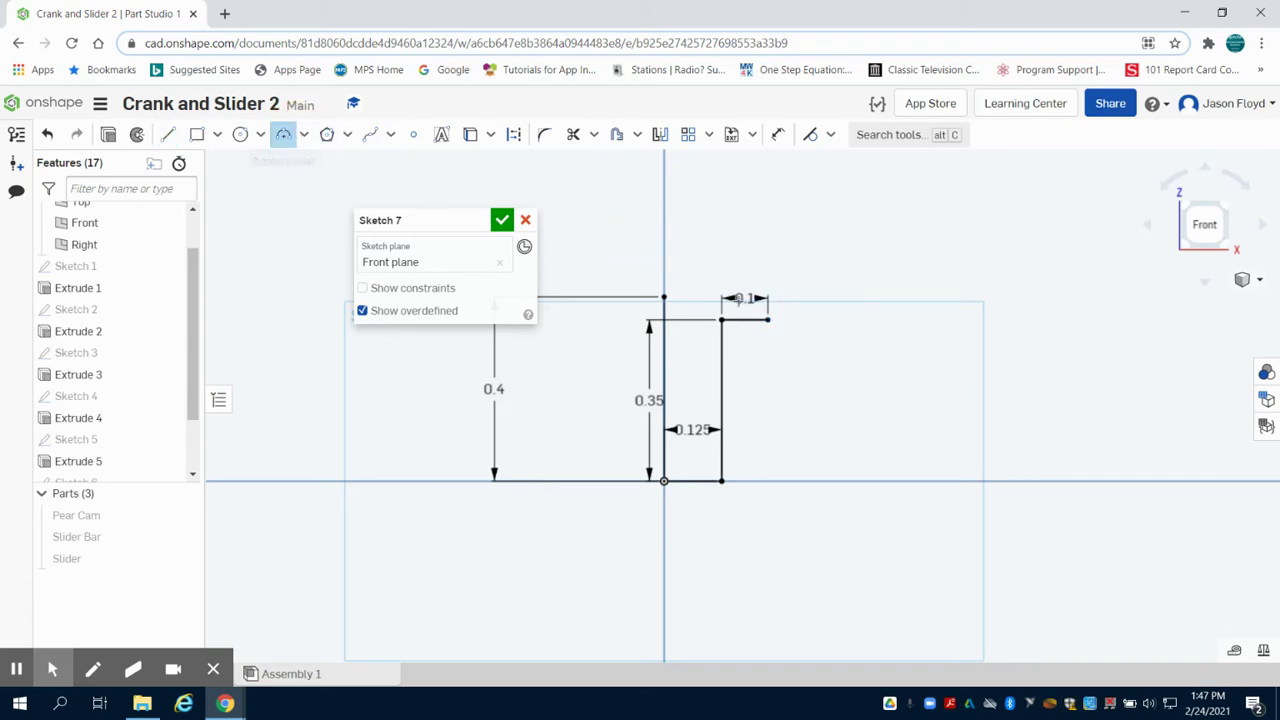
click(768, 318)
click(664, 297)
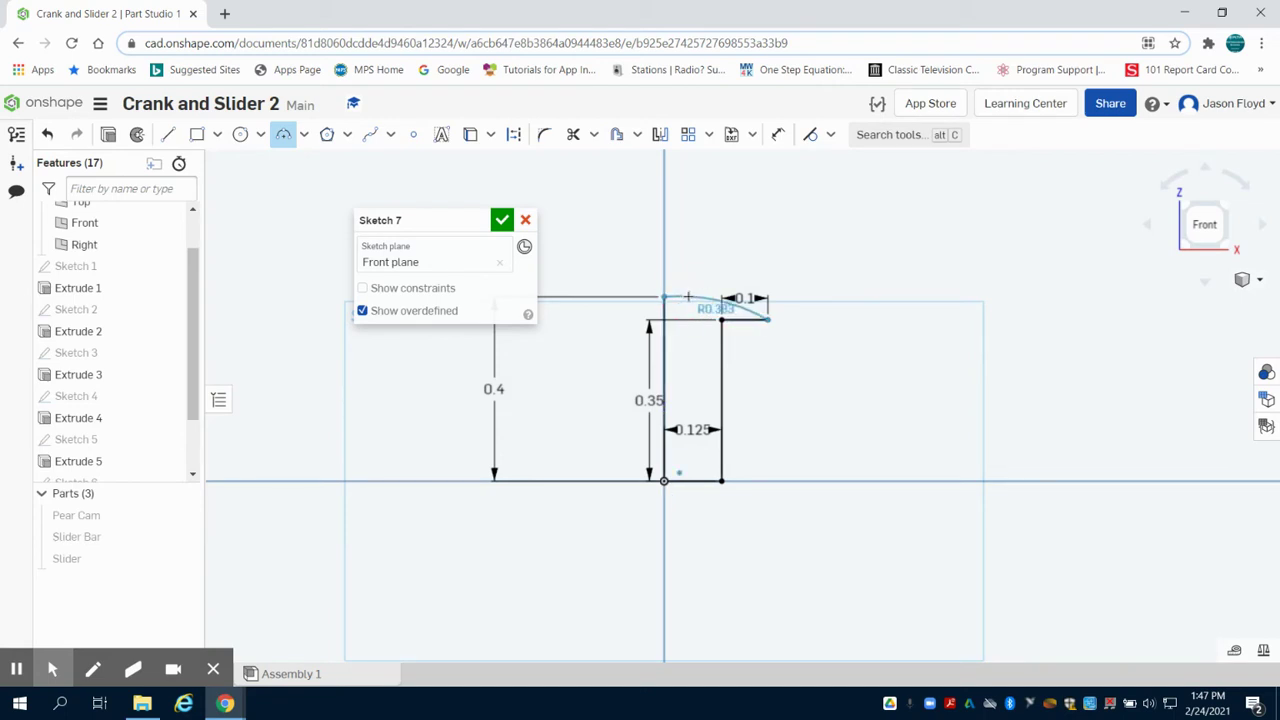
click(689, 296)
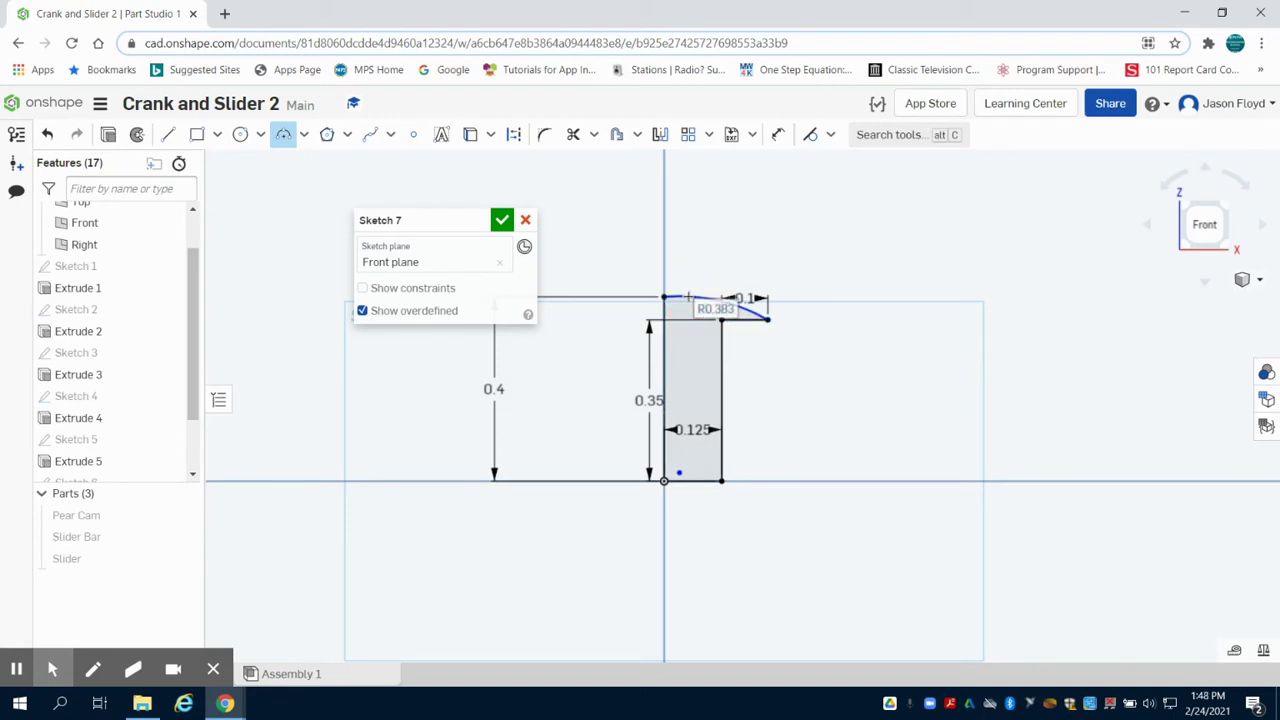
text(0.3)
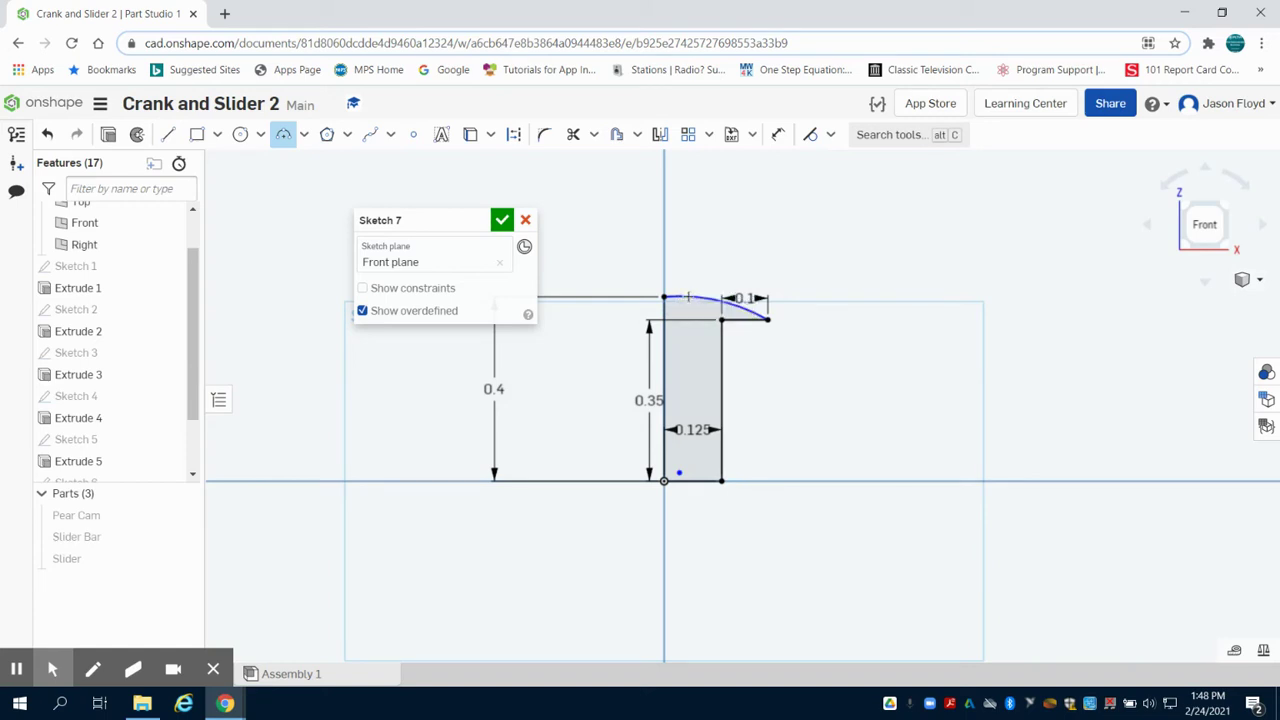
key(Return)
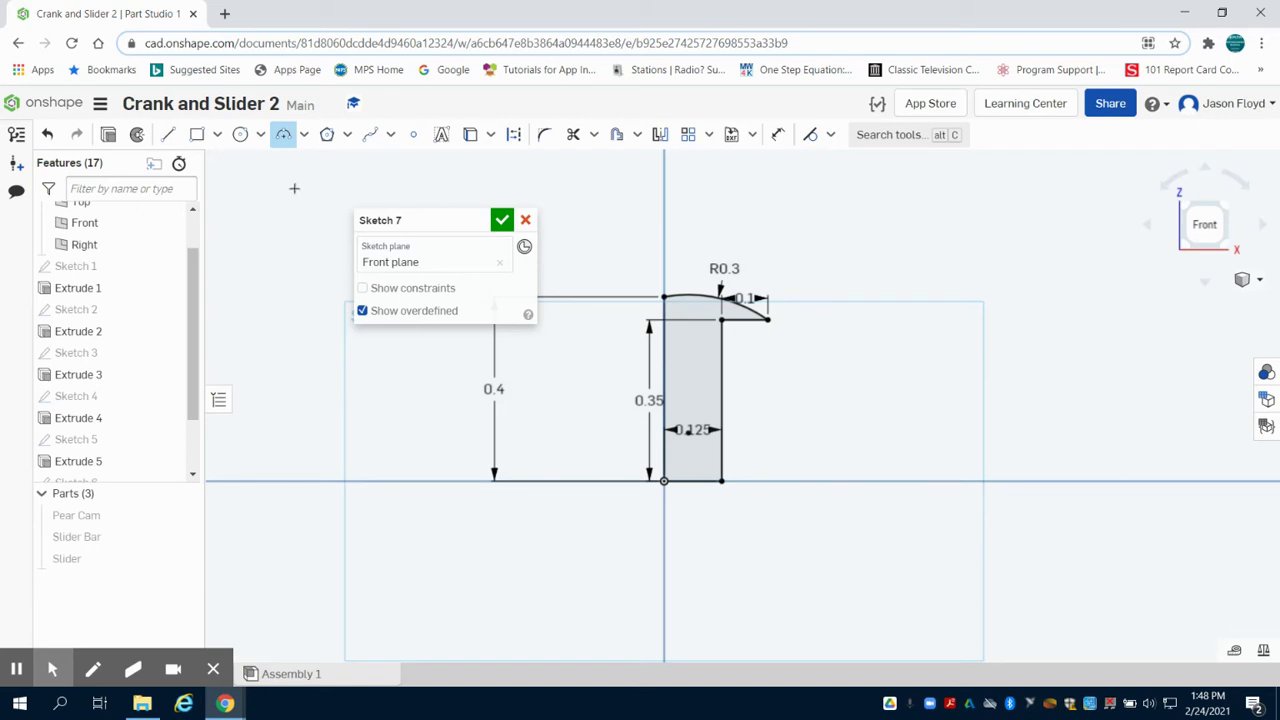
Revolve the profile fully around the 0.4 vertical line as a new solid part.
click(138, 131)
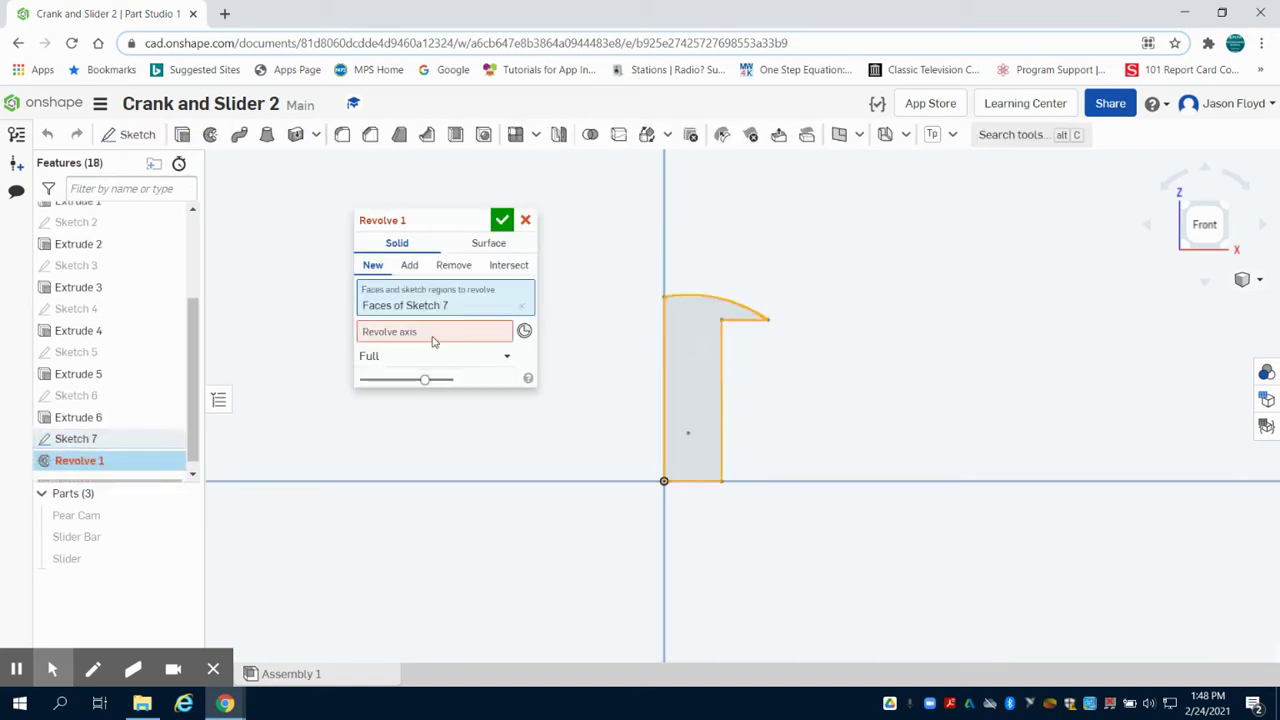
click(435, 335)
click(663, 355)
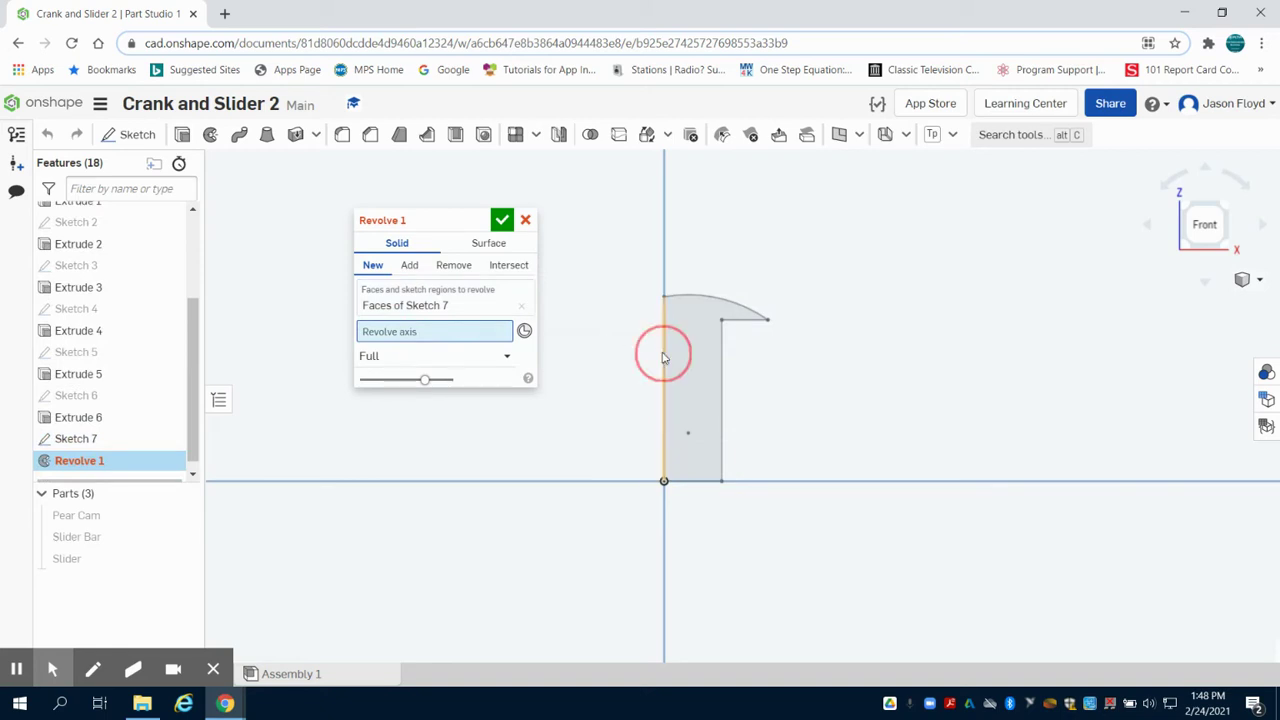
click(502, 221)
right_drag(871, 234, 871, 266)
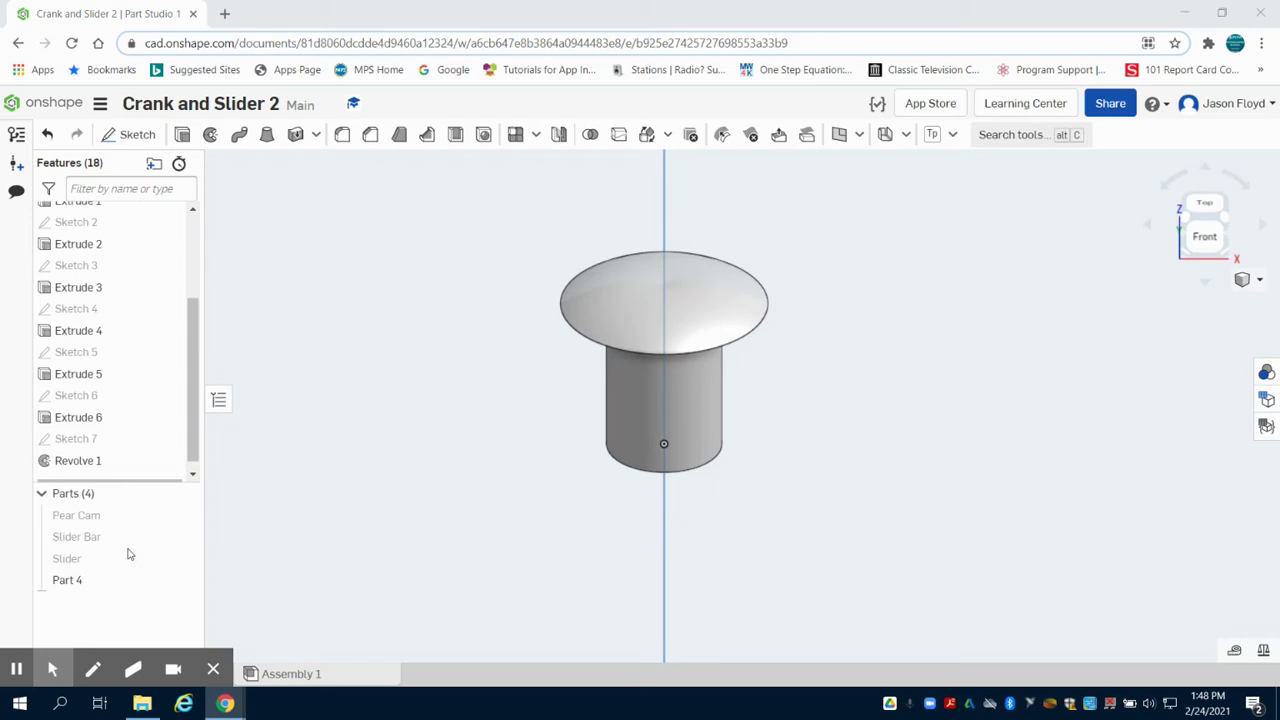
Rename the revolved part as Cam Bar Pin.
right_click(64, 580)
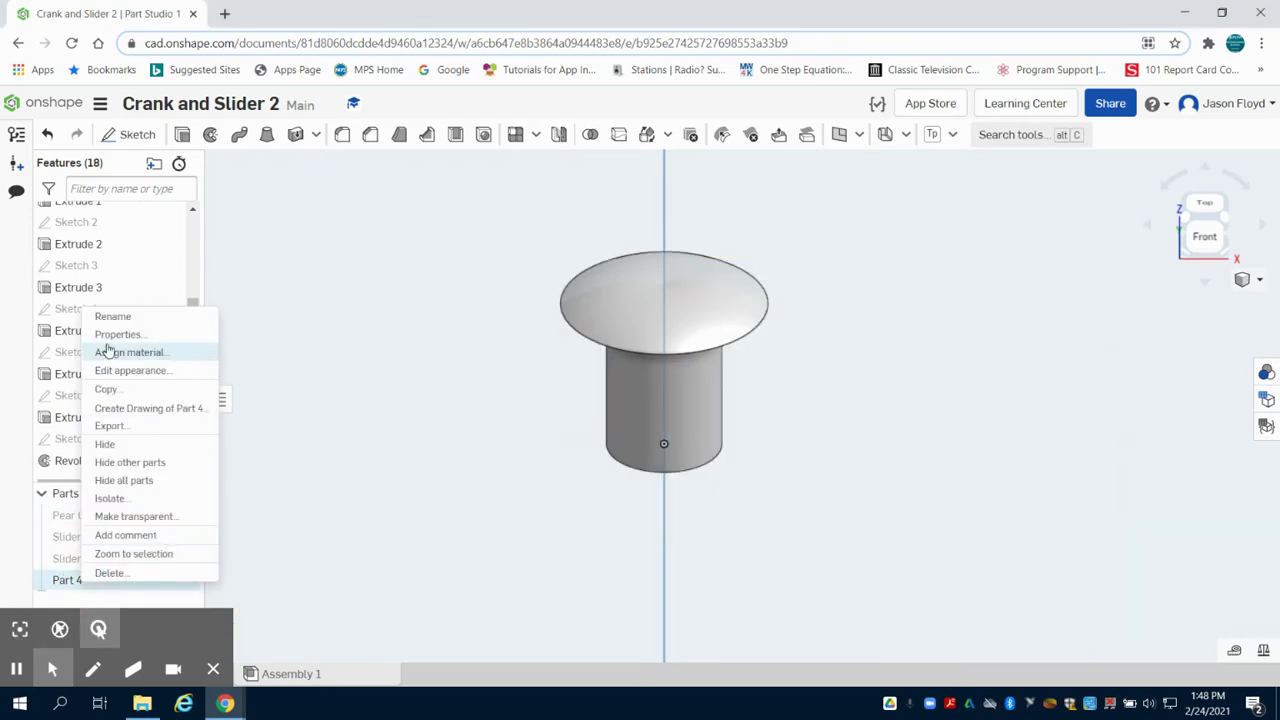
click(120, 316)
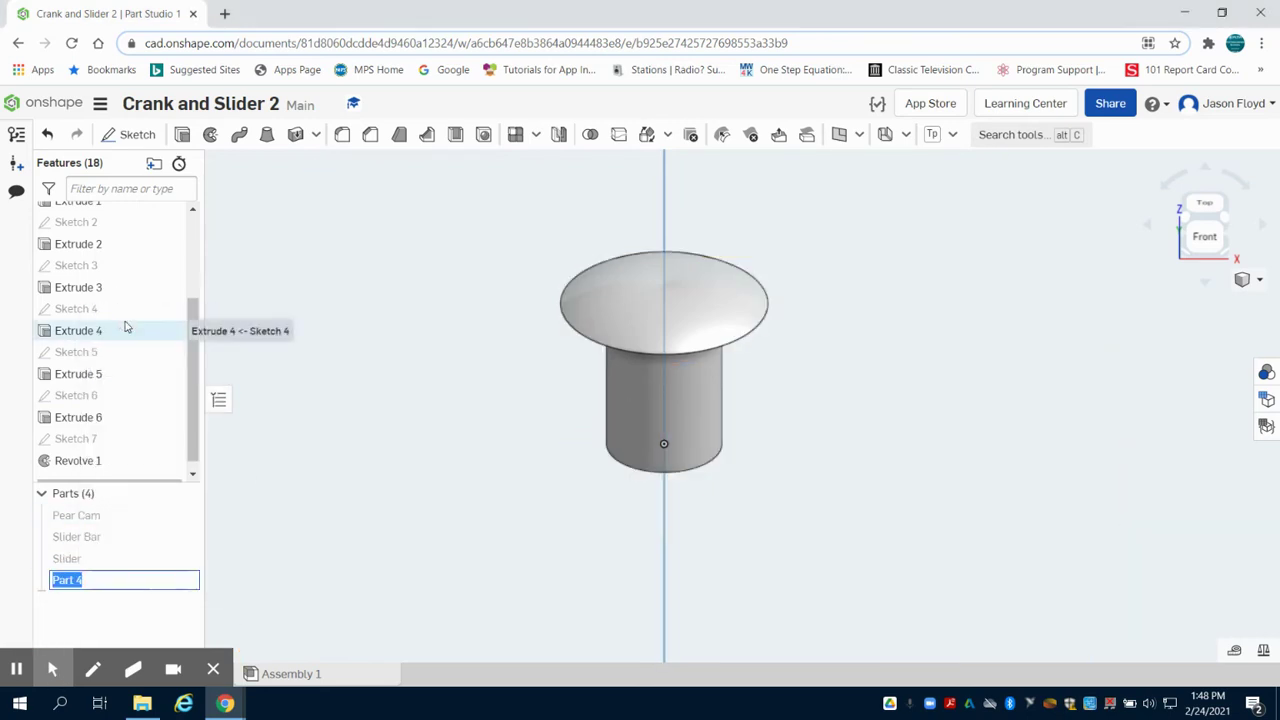
text(Cam B)
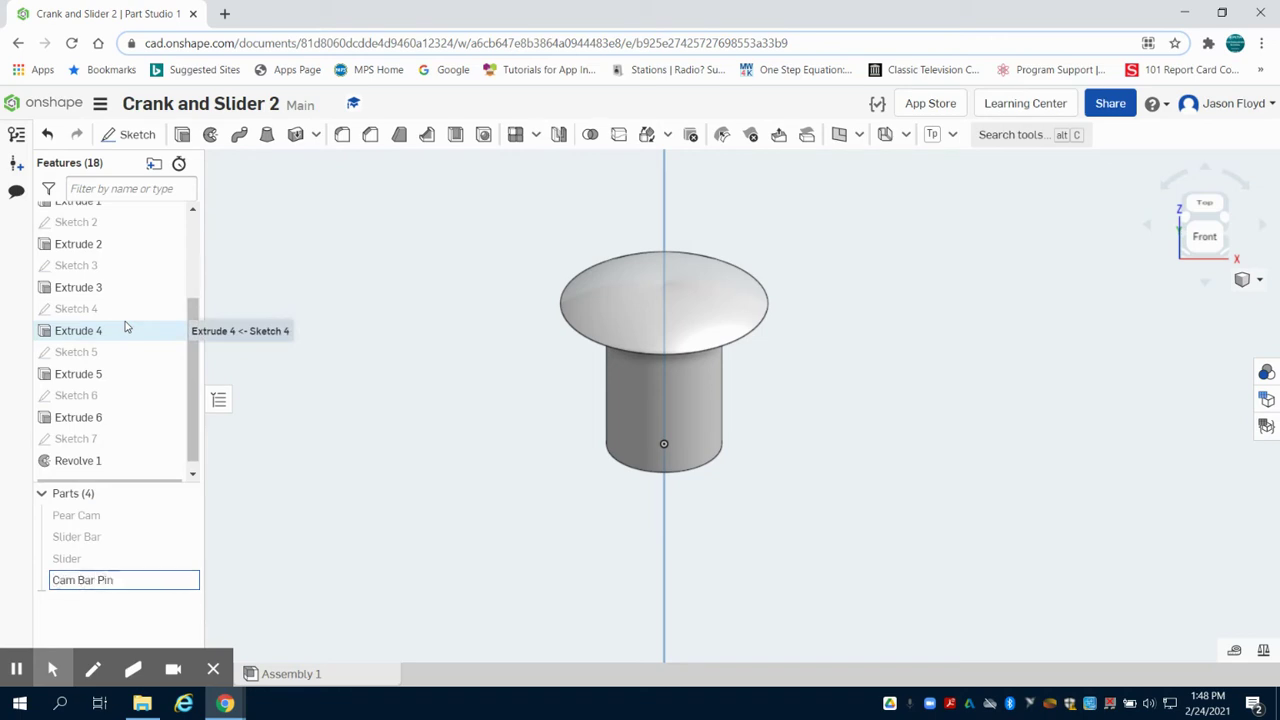
text(ar Pin)
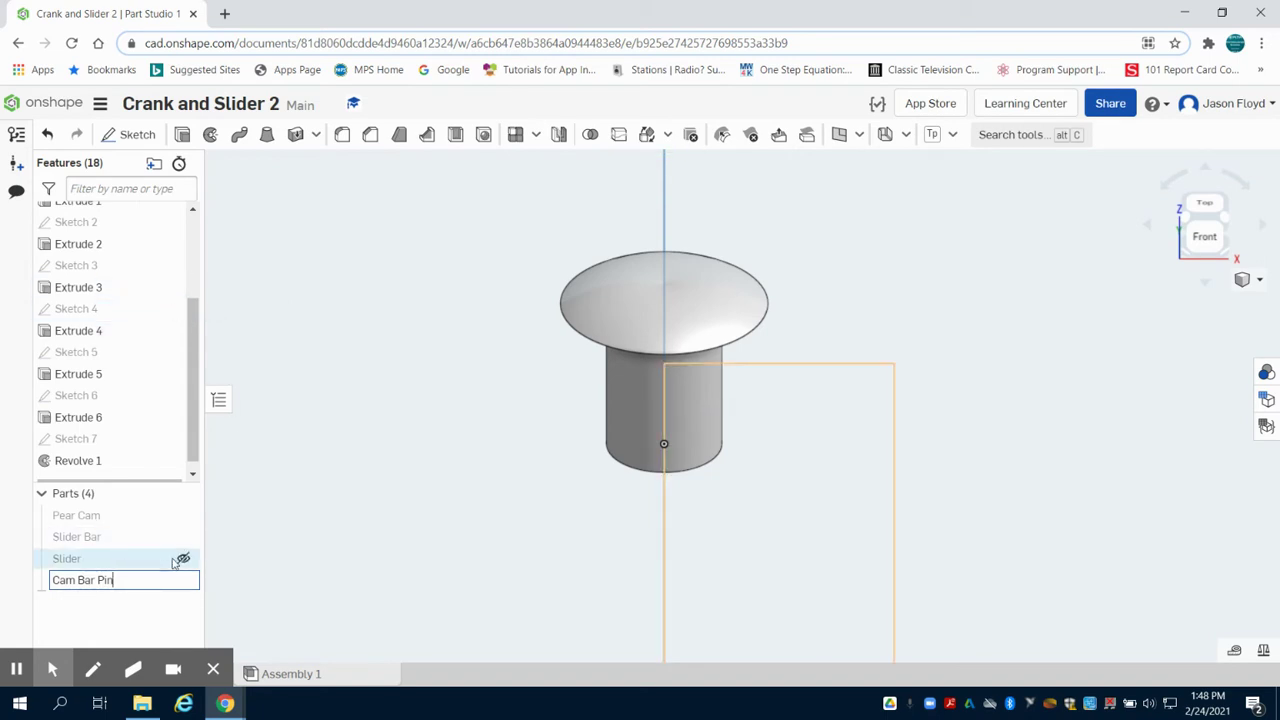
key(Return)
Change the Cam Bar Pin's appearance to a teal colour.
right_click(120, 584)
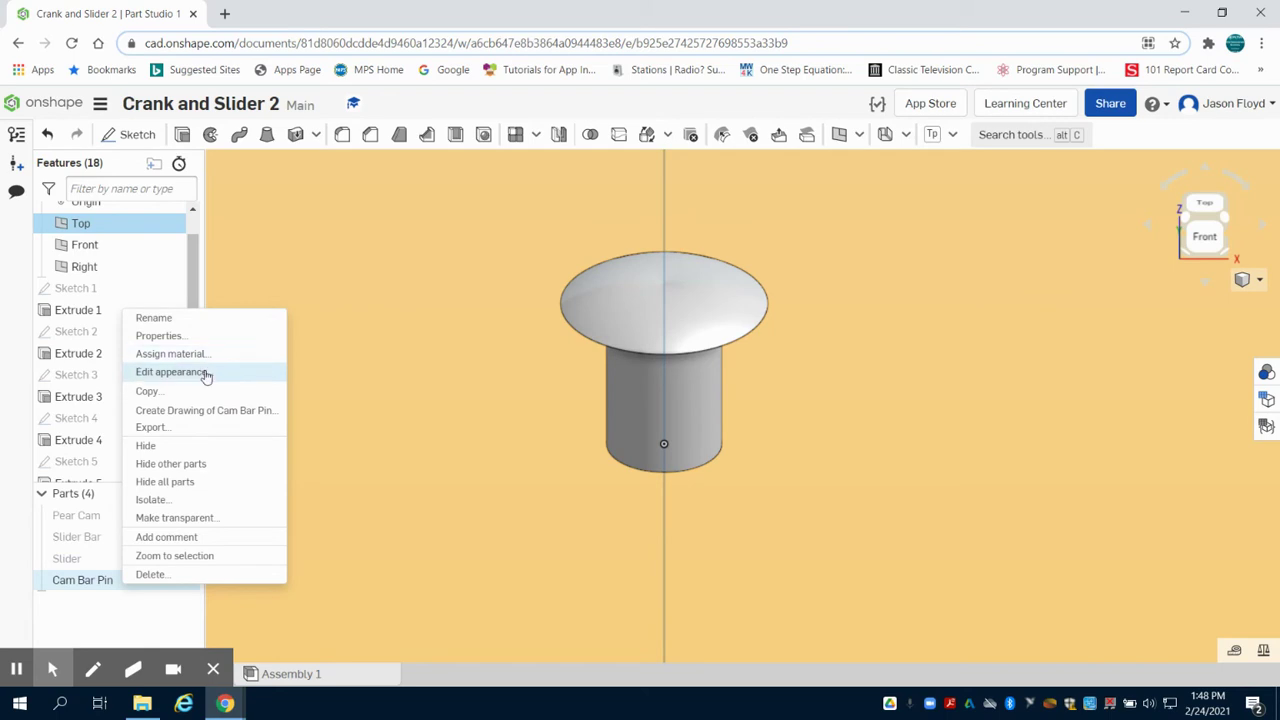
click(206, 371)
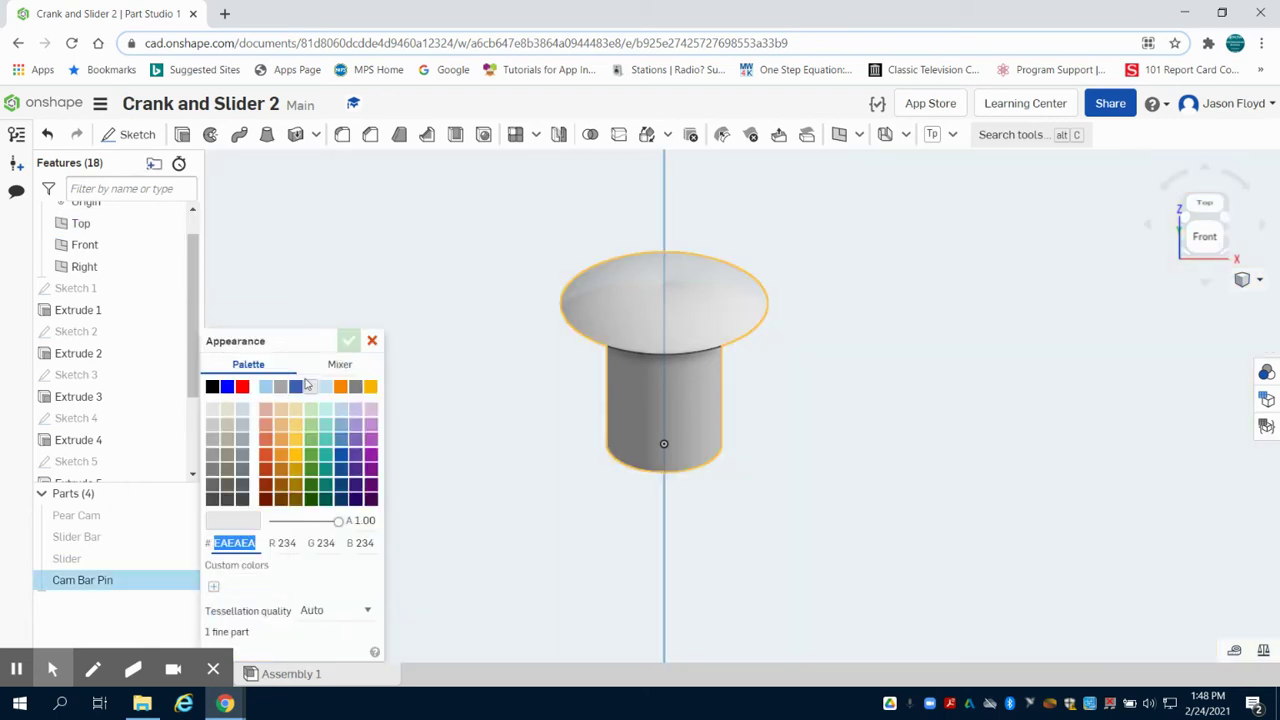
click(329, 462)
click(348, 341)
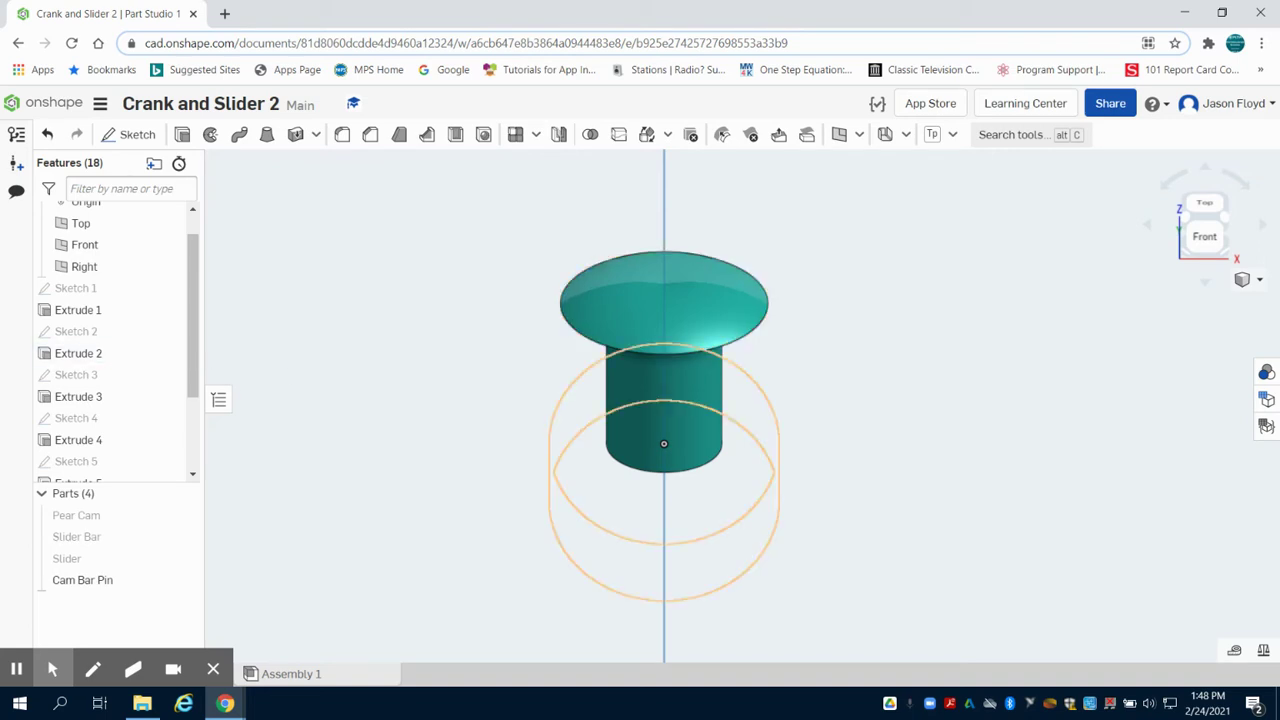
click(52, 668)
click(18, 669)
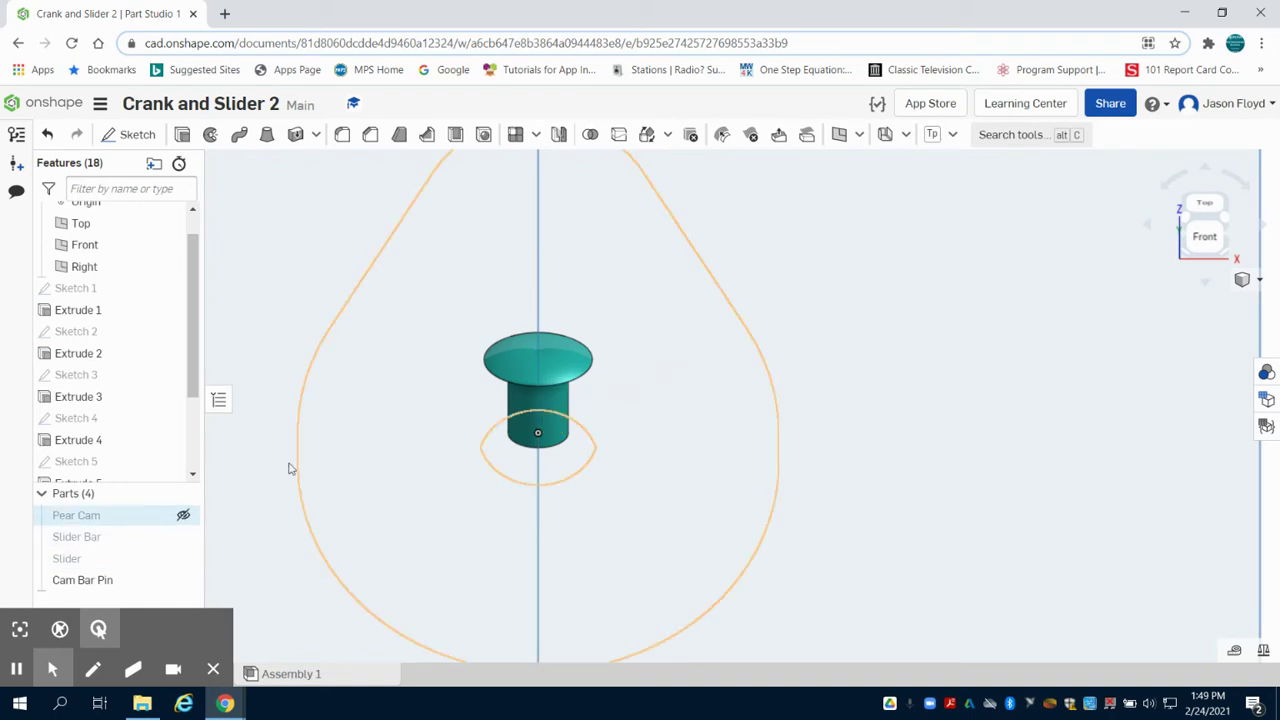
Copy the pin's profile sketch, Sketch 7.
click(1229, 222)
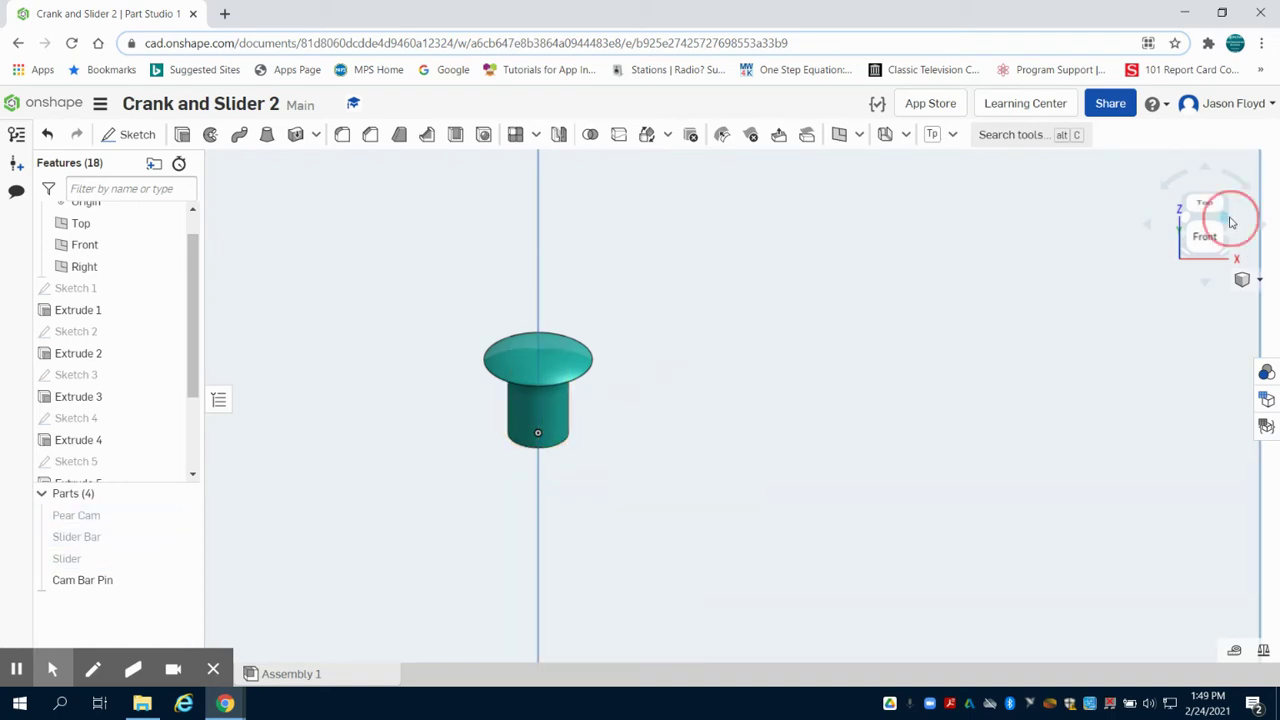
scroll(100, 437, down, 3)
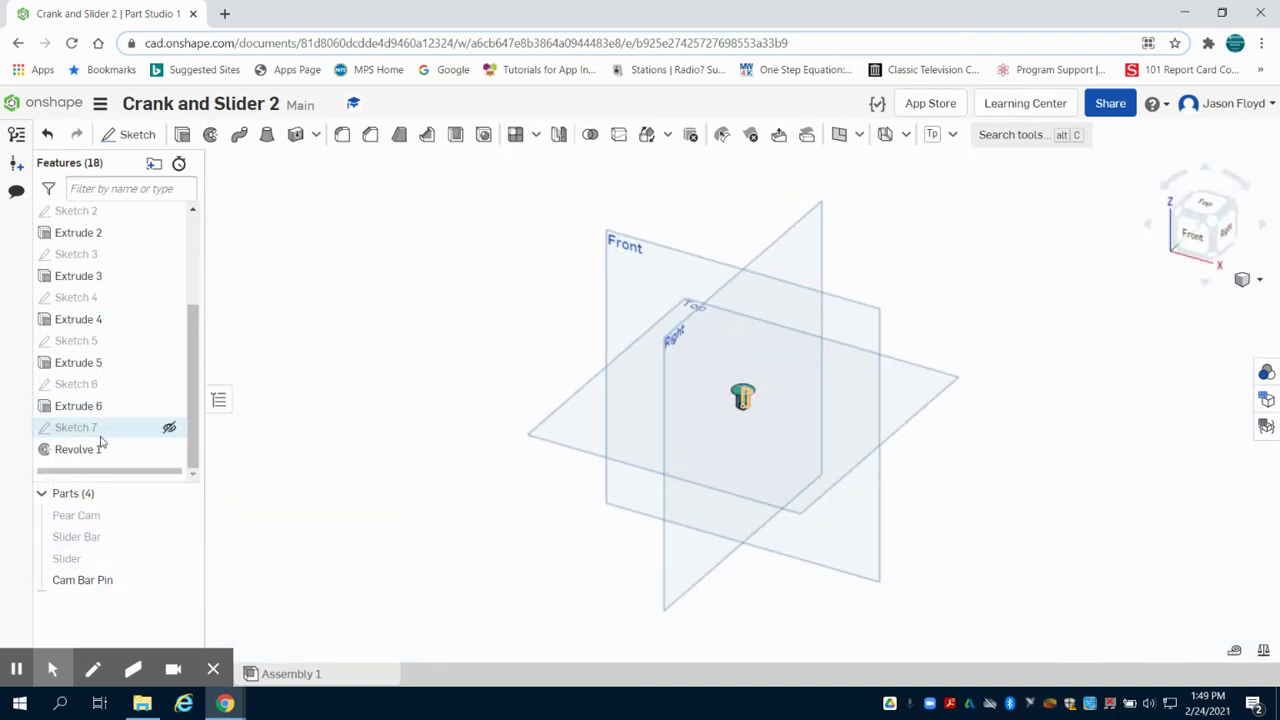
right_click(113, 436)
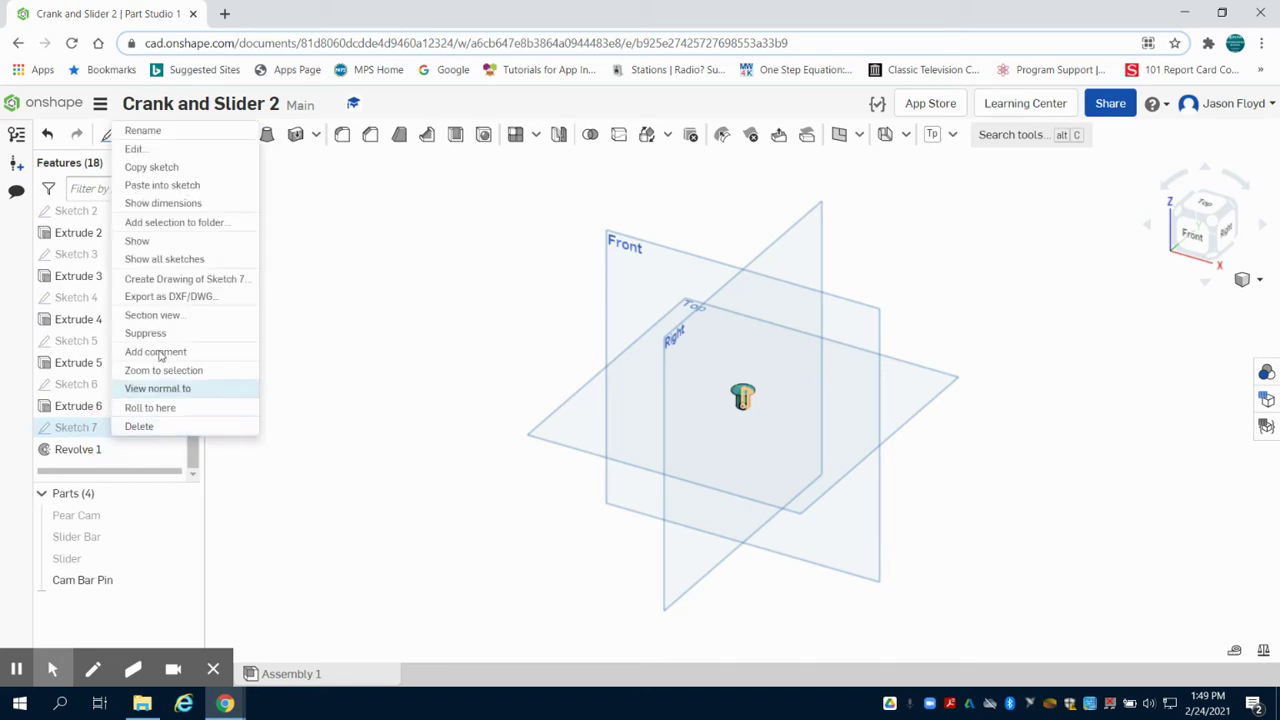
click(165, 170)
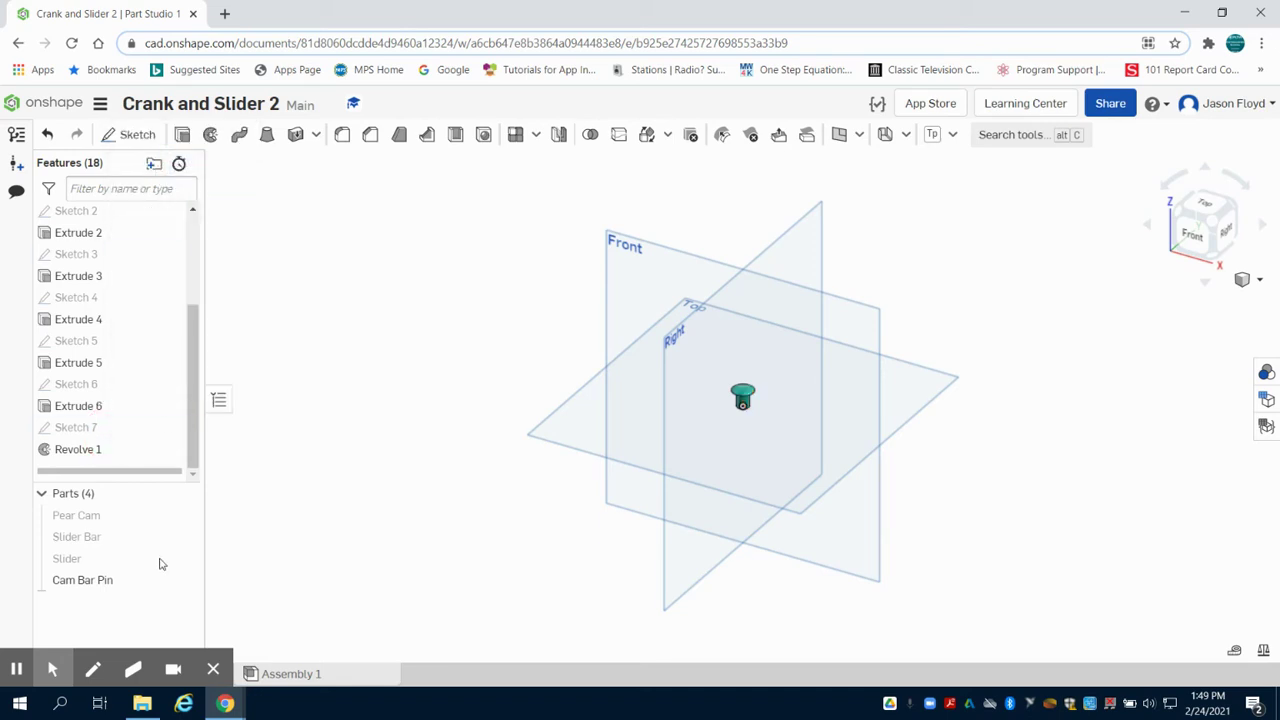
Hide the Cam Bar Pin and paste the copied pin profile into a new sketch on the Front plane.
click(183, 580)
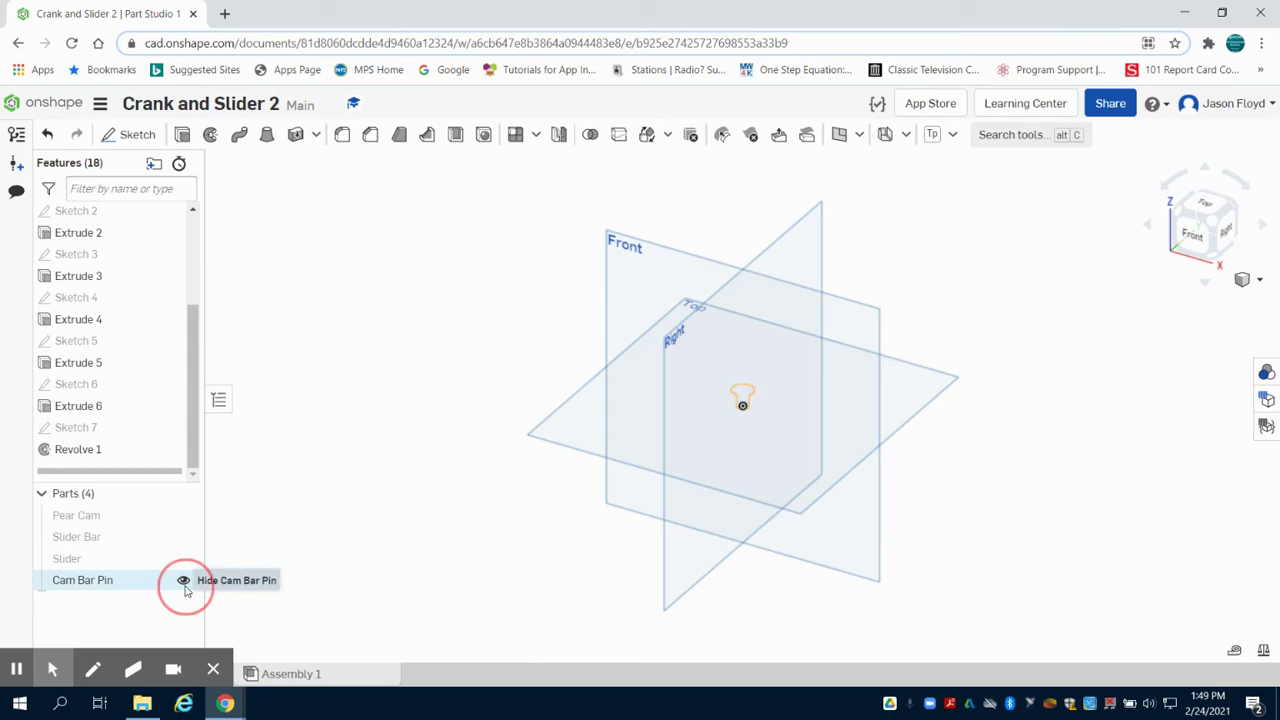
click(137, 134)
click(659, 307)
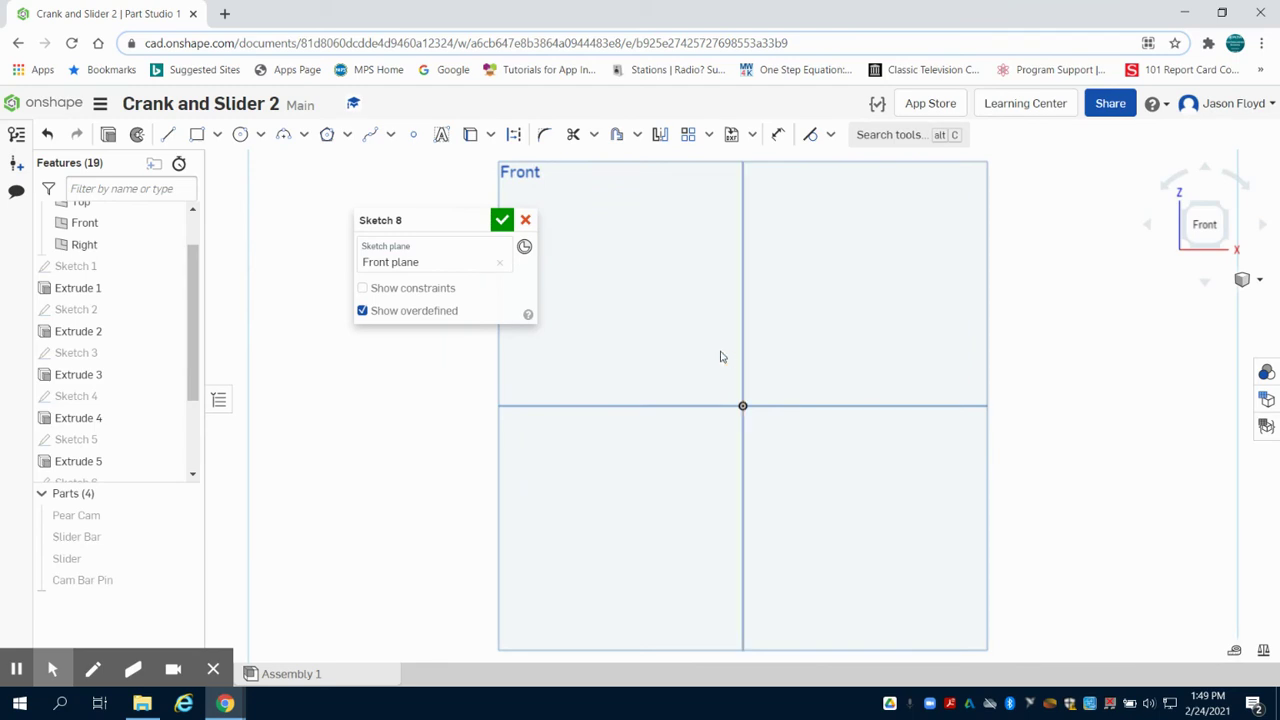
right_click(720, 355)
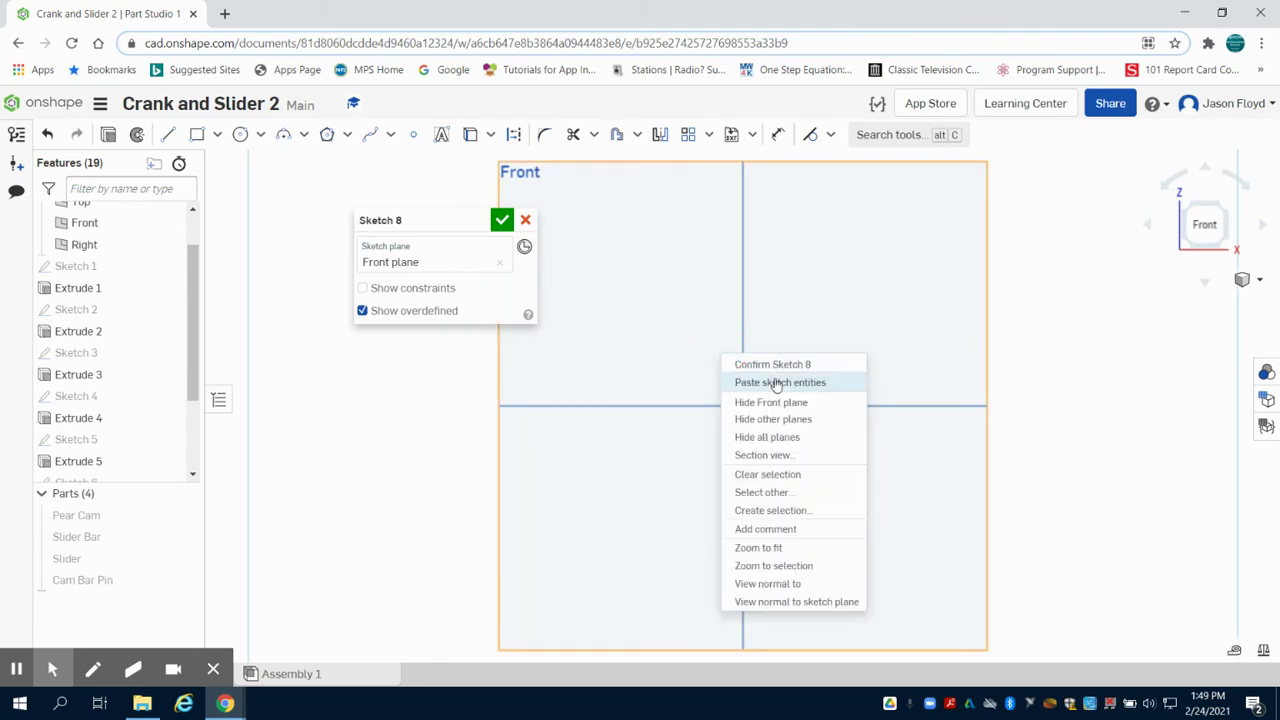
click(777, 383)
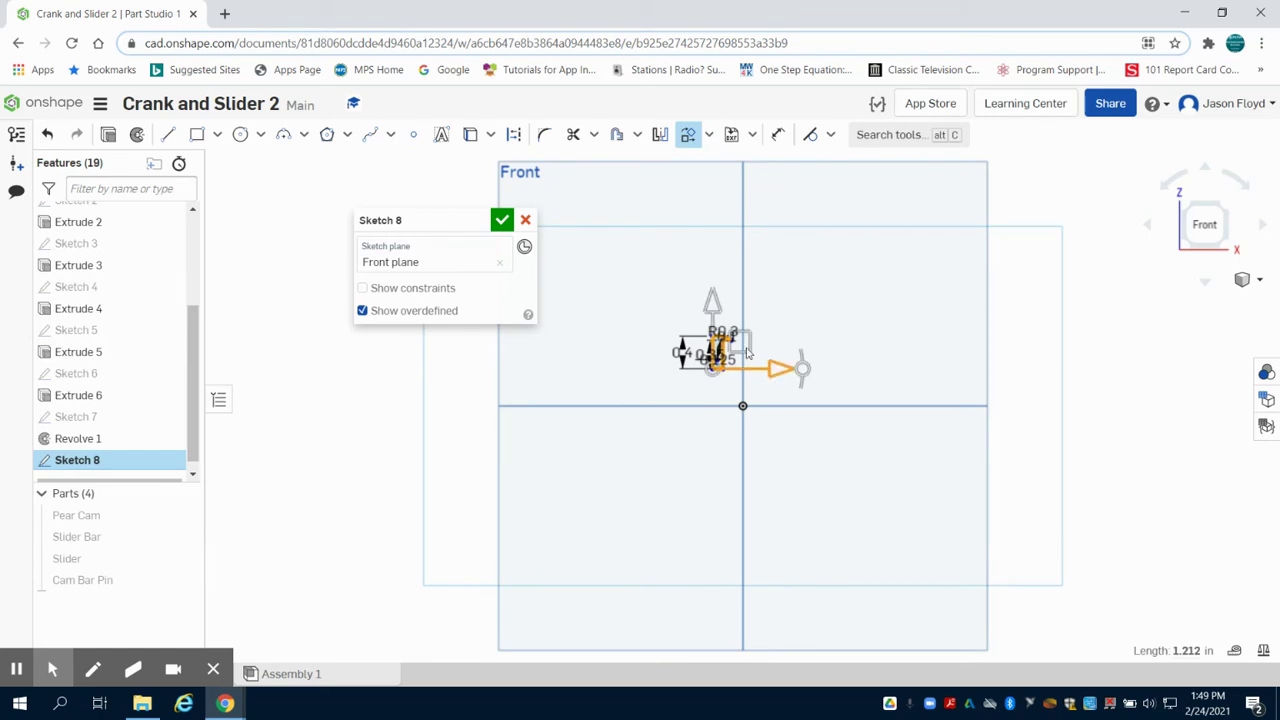
scroll(750, 368, up, 5)
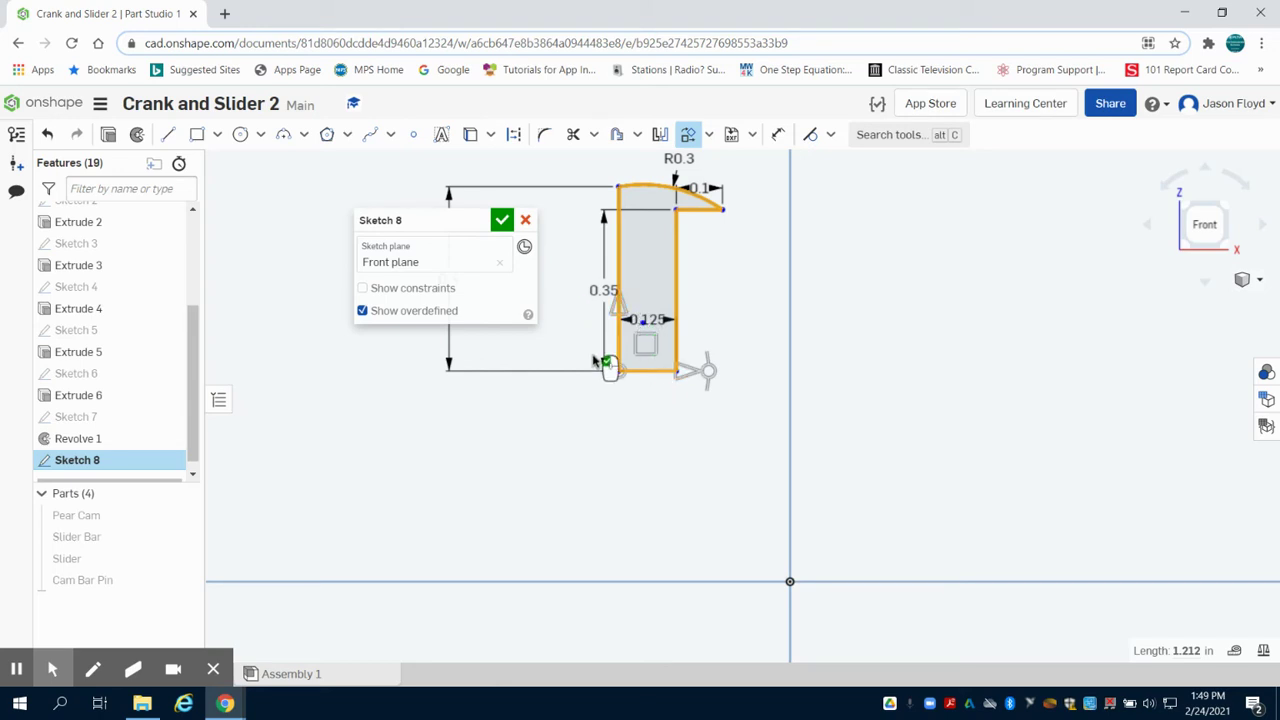
click(565, 282)
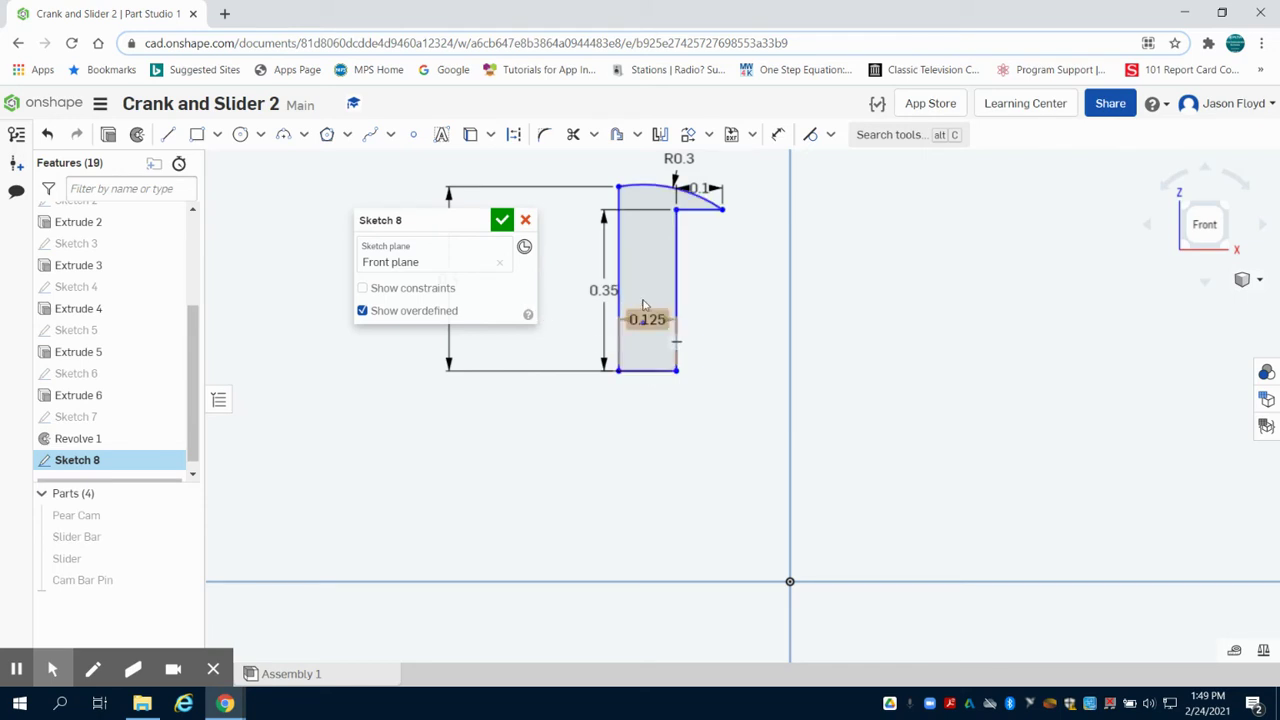
Set the pasted profile's shank height, from the base to the underside of the head, to 0.25 in.
scroll(642, 295, down, 1)
scroll(596, 201, up, 2)
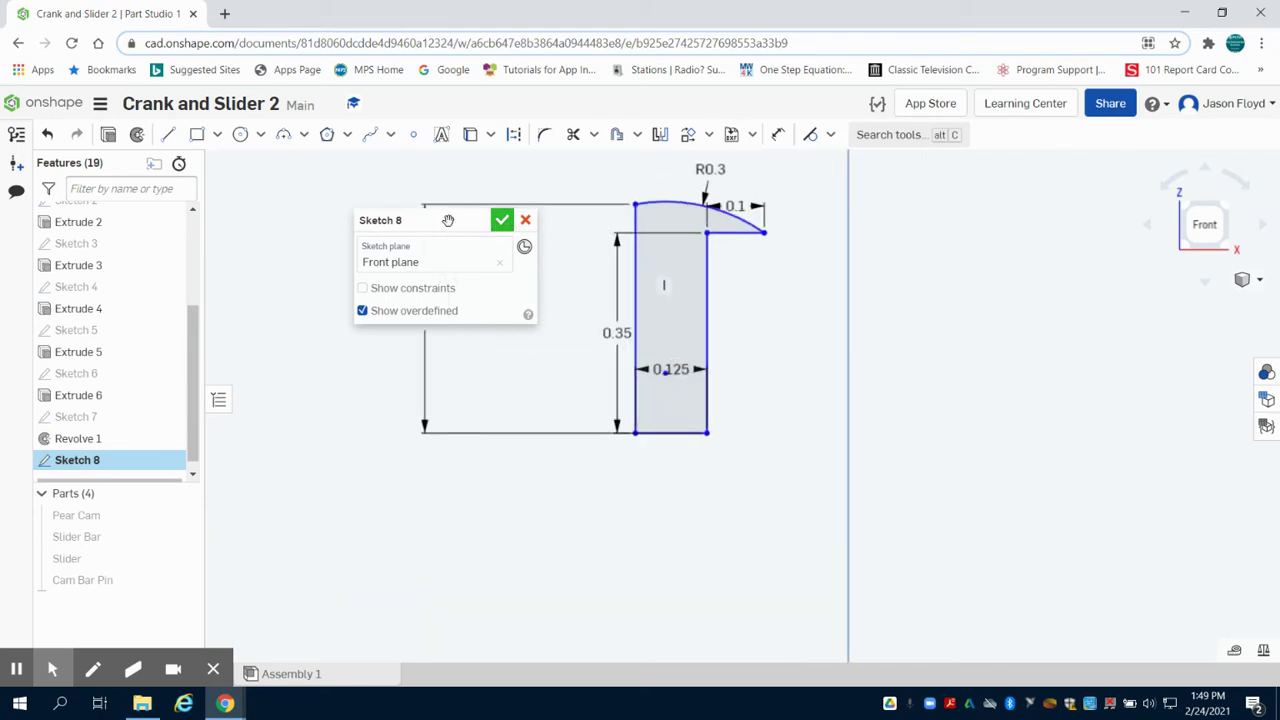
drag(443, 217, 380, 507)
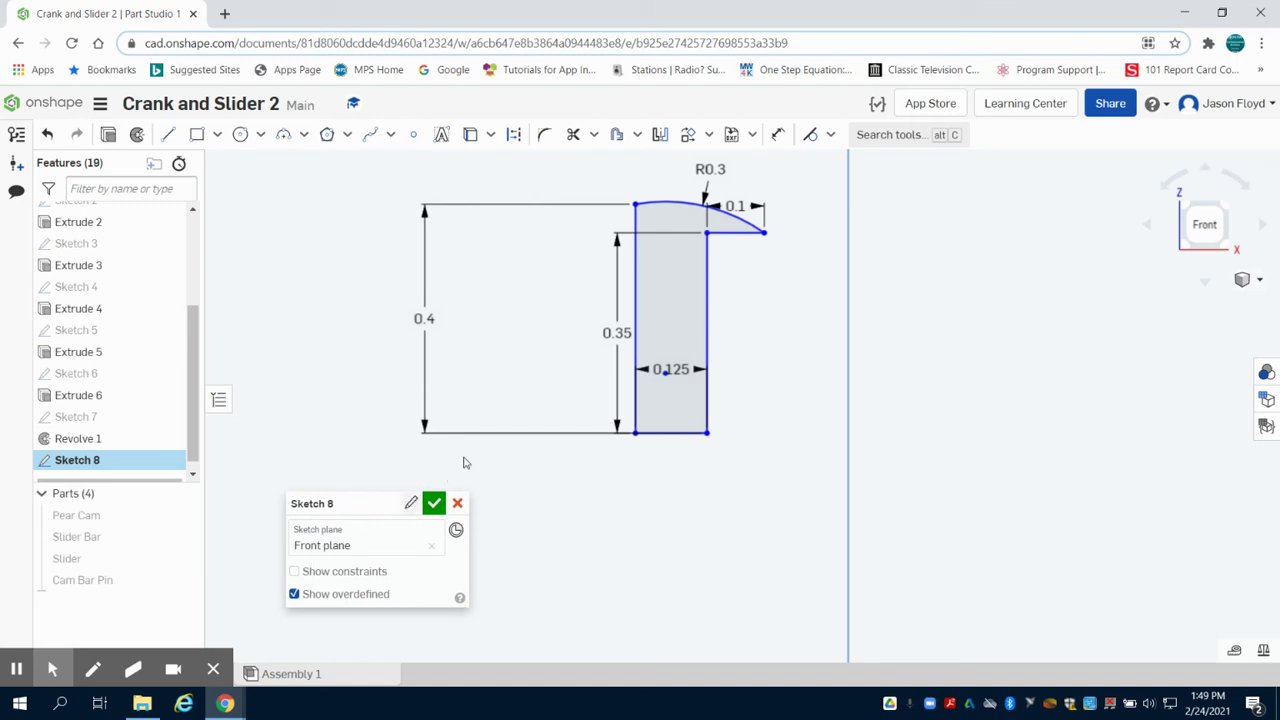
double_click(617, 332)
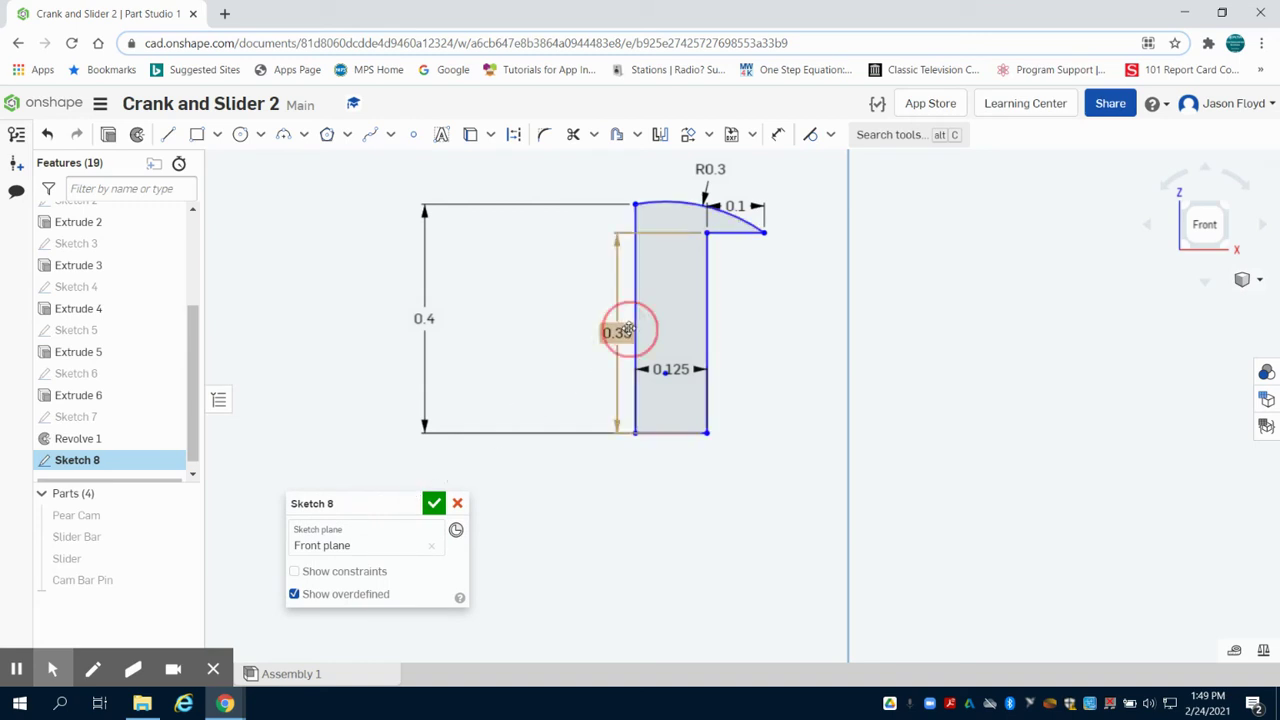
text(2)
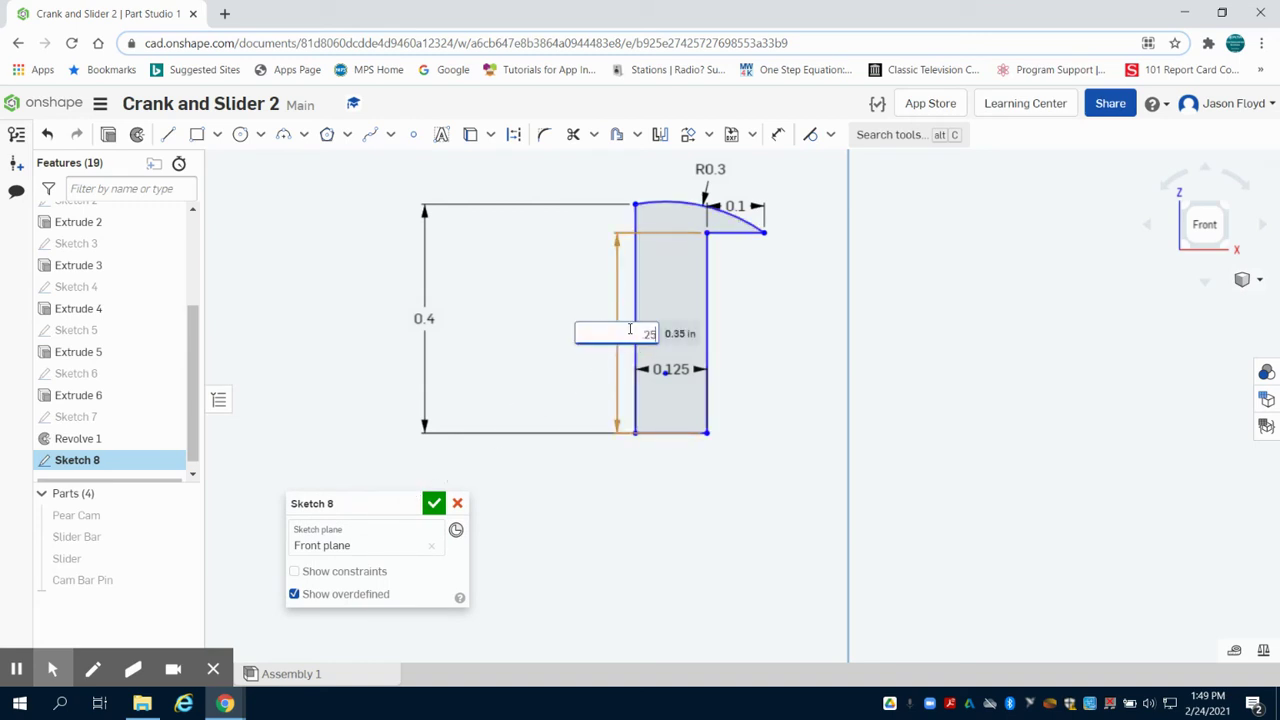
text(5)
key(Return)
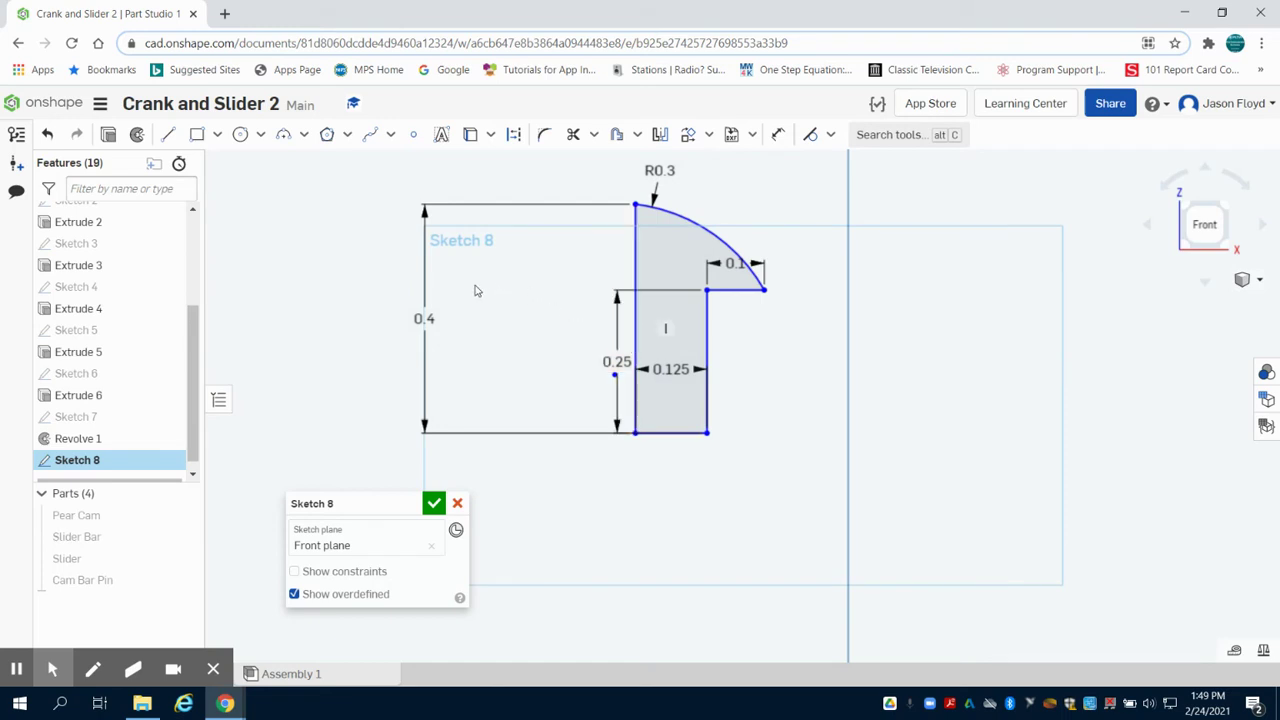
Set the profile's overall height to 0.3 in and finish the sketch.
double_click(425, 317)
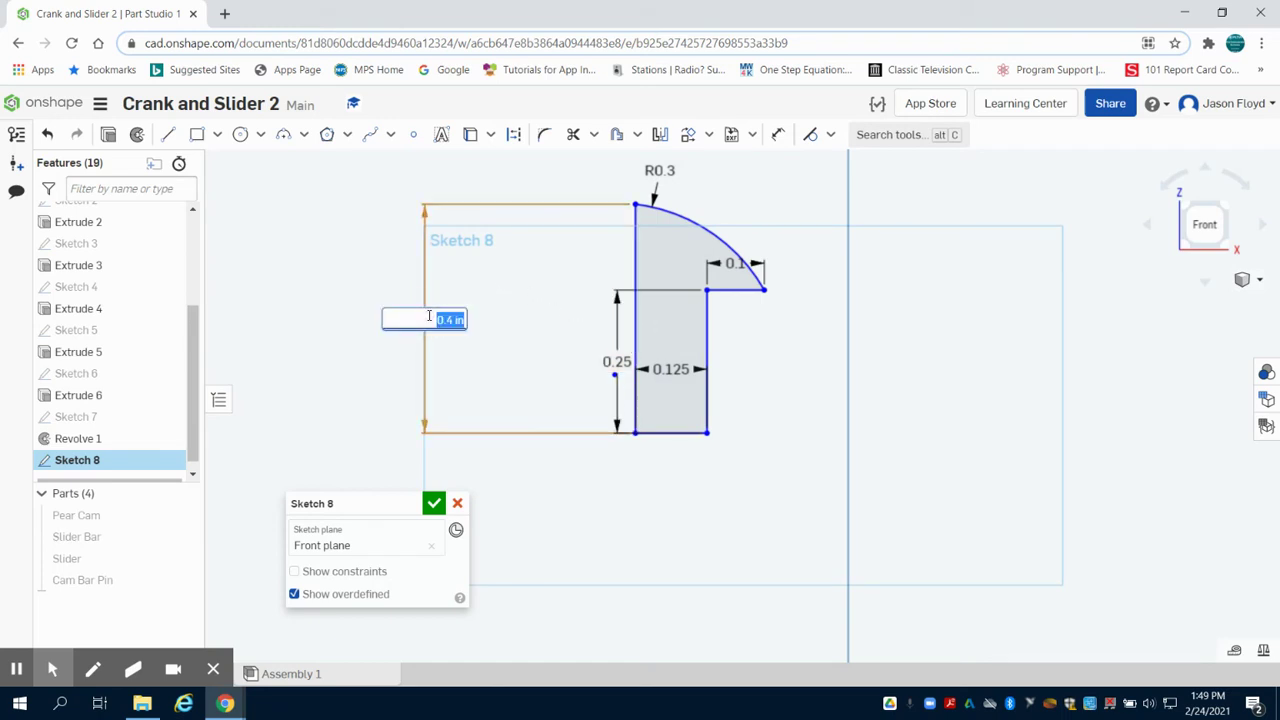
key(BackSpace)
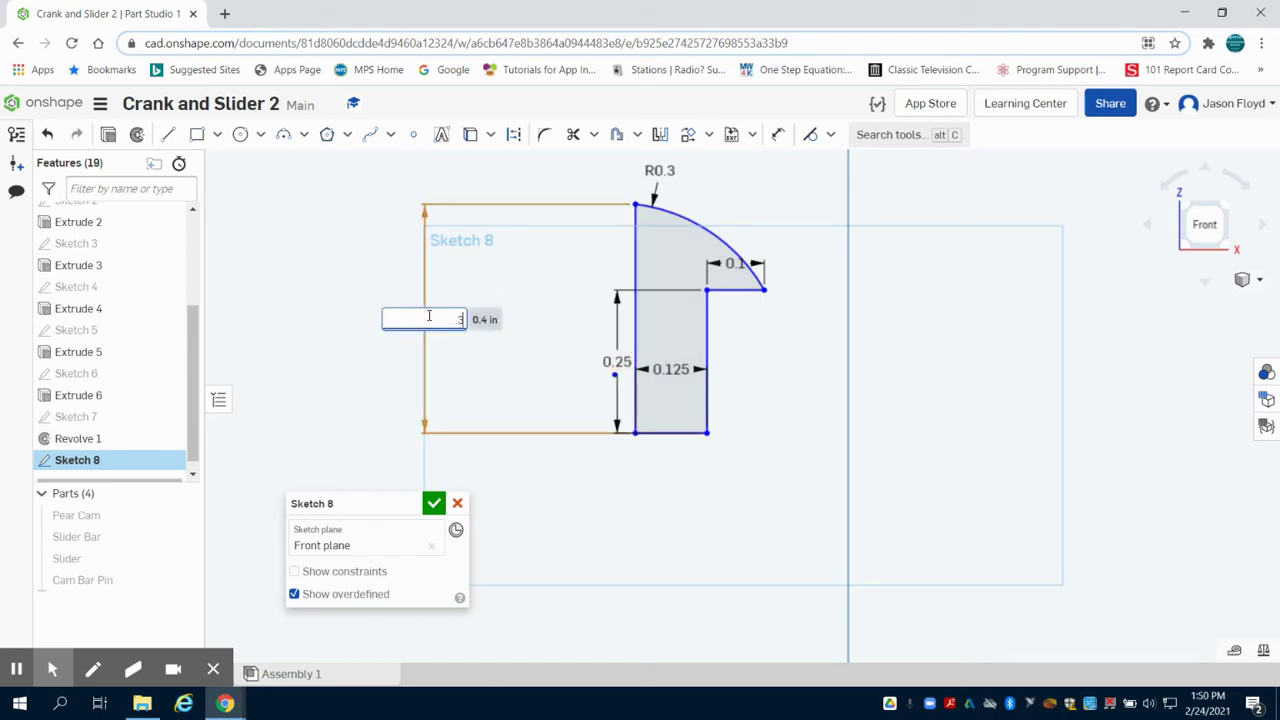
text(.3)
key(Return)
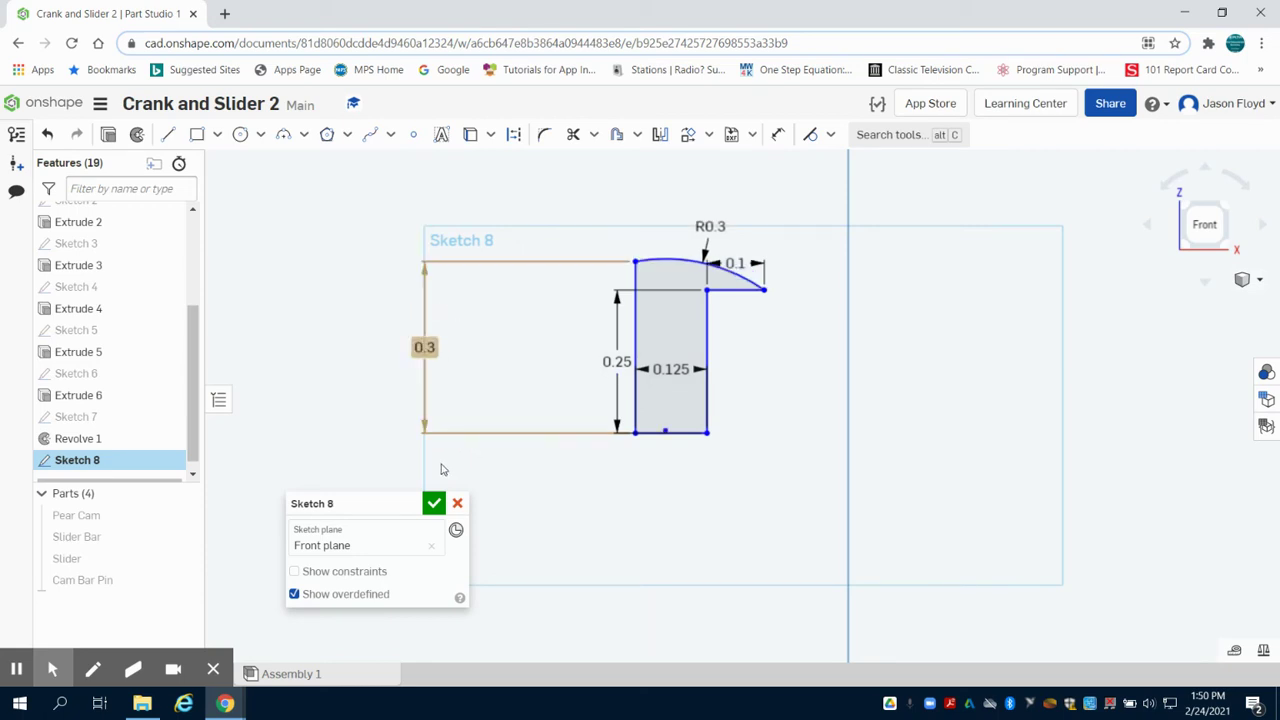
click(431, 505)
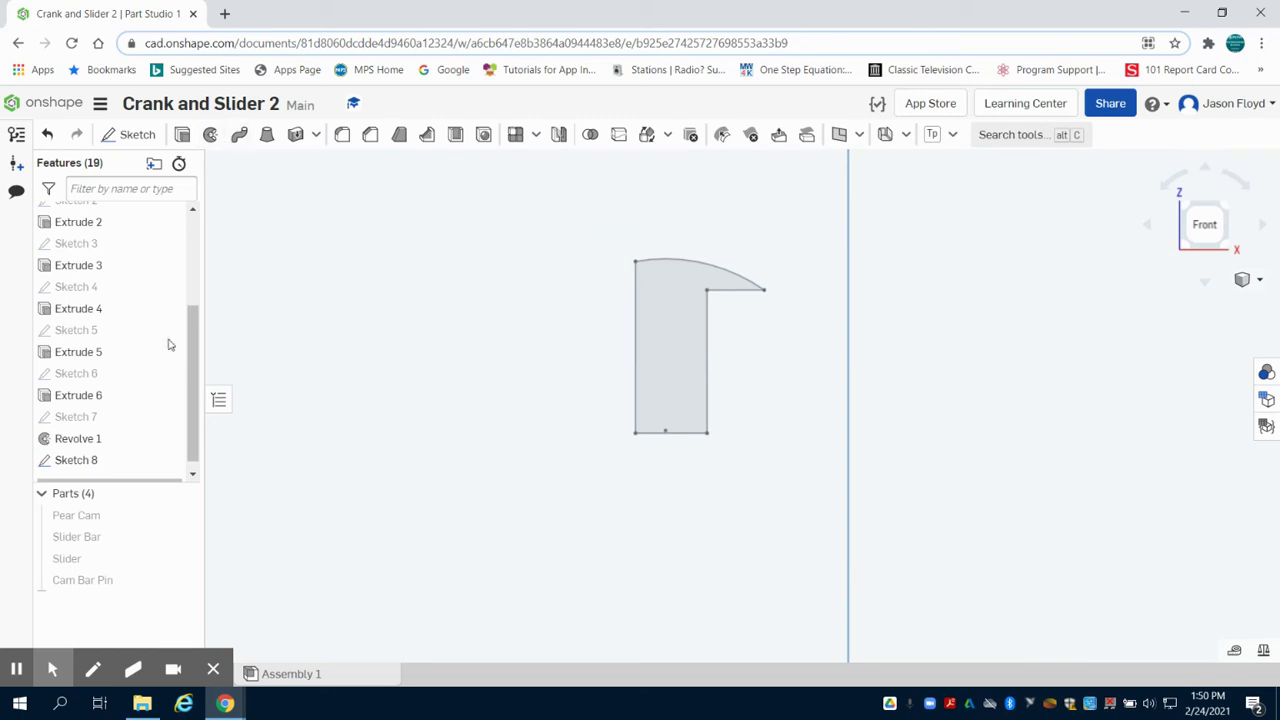
Revolve the Sketch 8 profile fully around its 0.3 in vertical line as a new solid part.
double_click(88, 460)
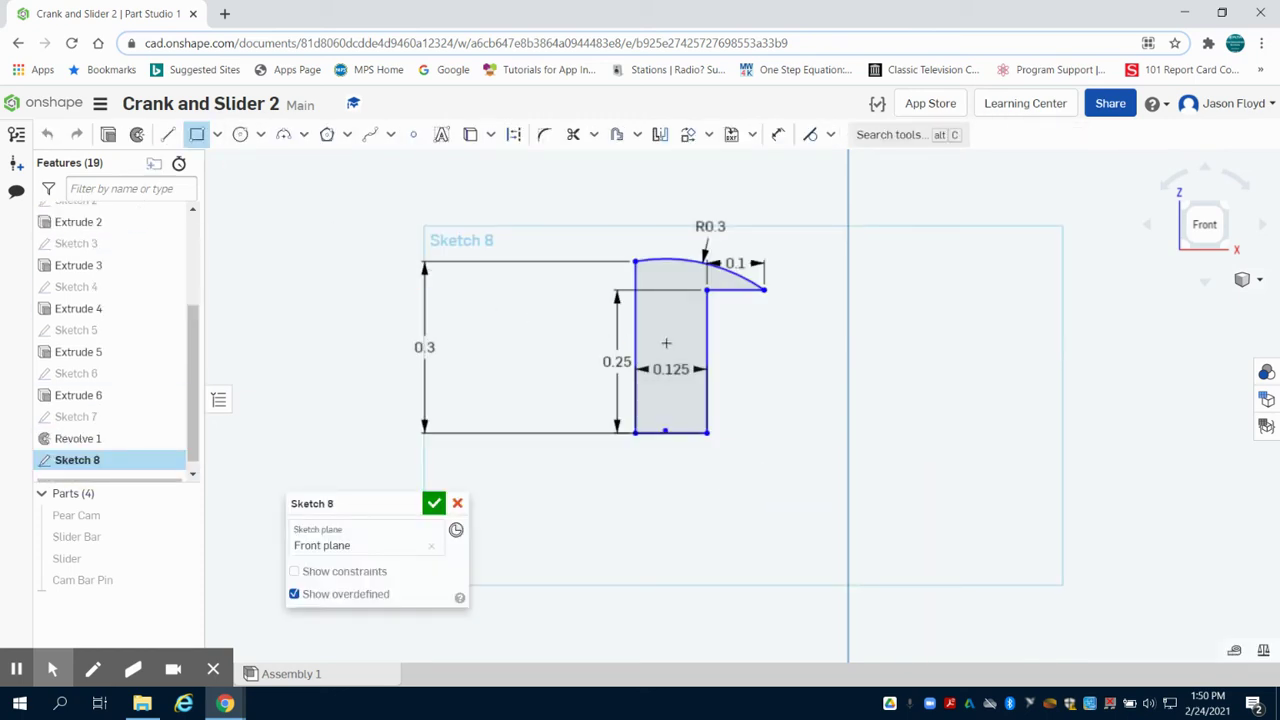
click(141, 134)
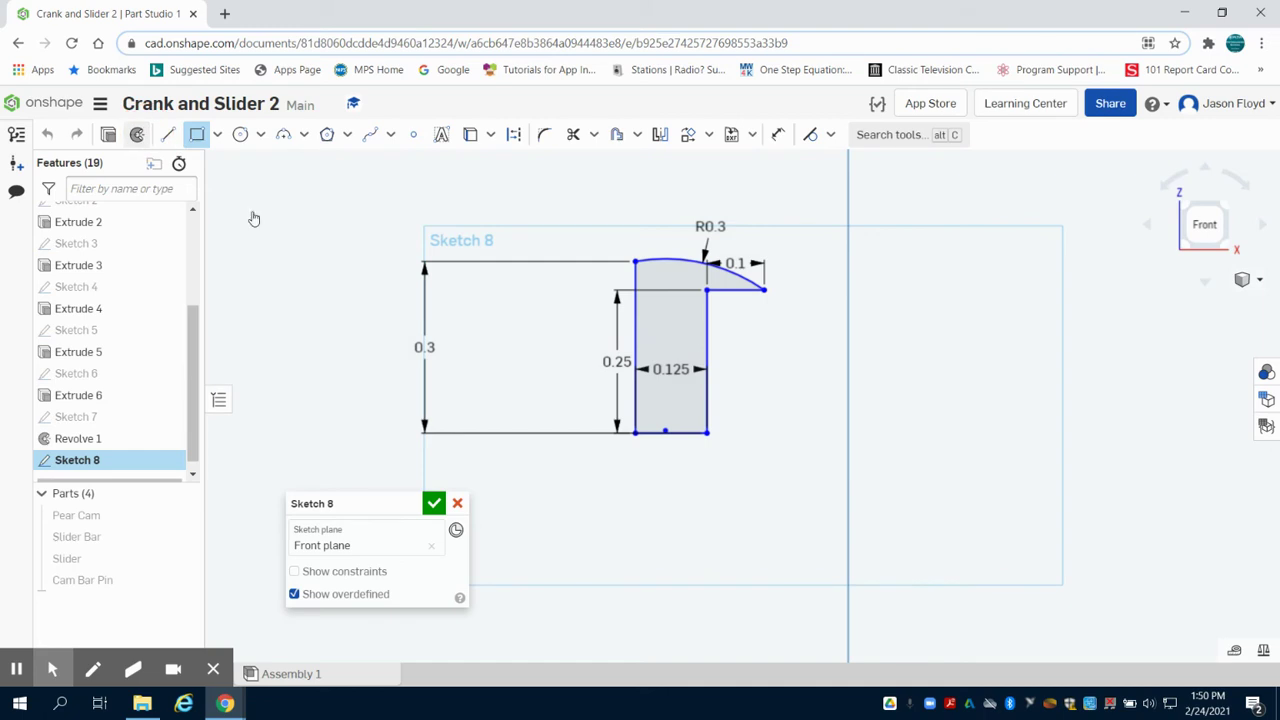
click(635, 350)
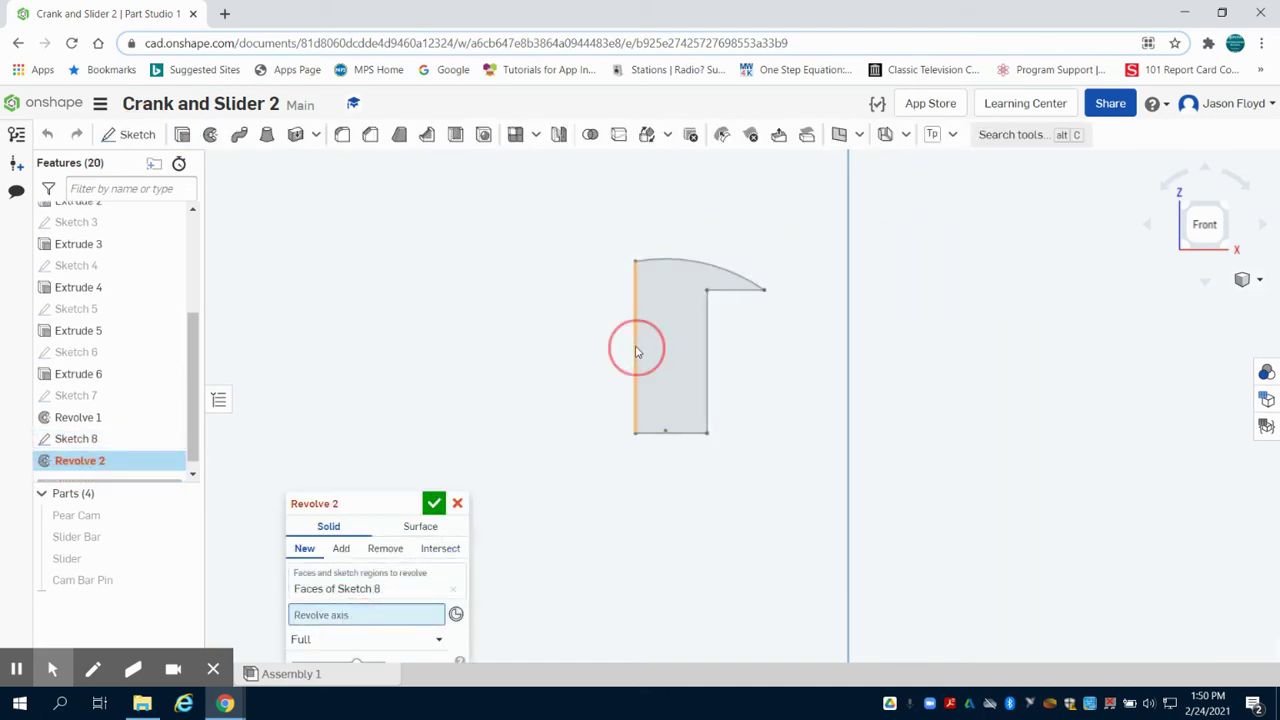
click(434, 502)
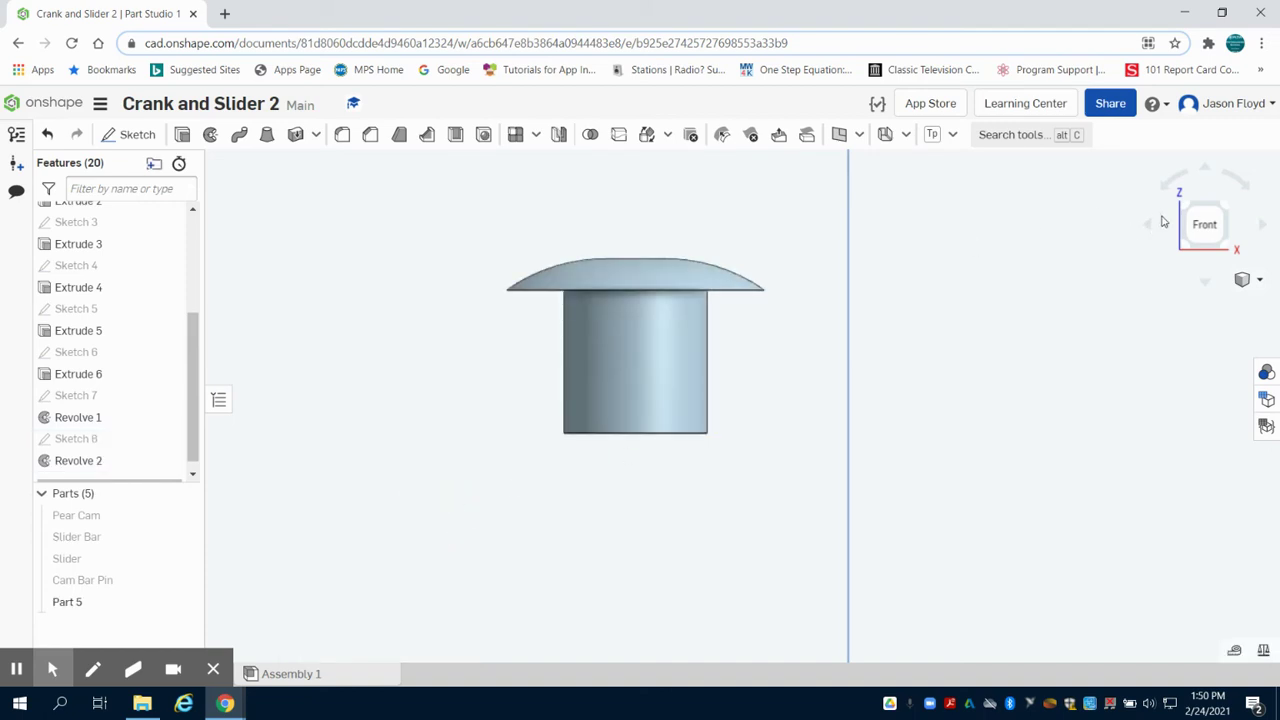
click(1231, 208)
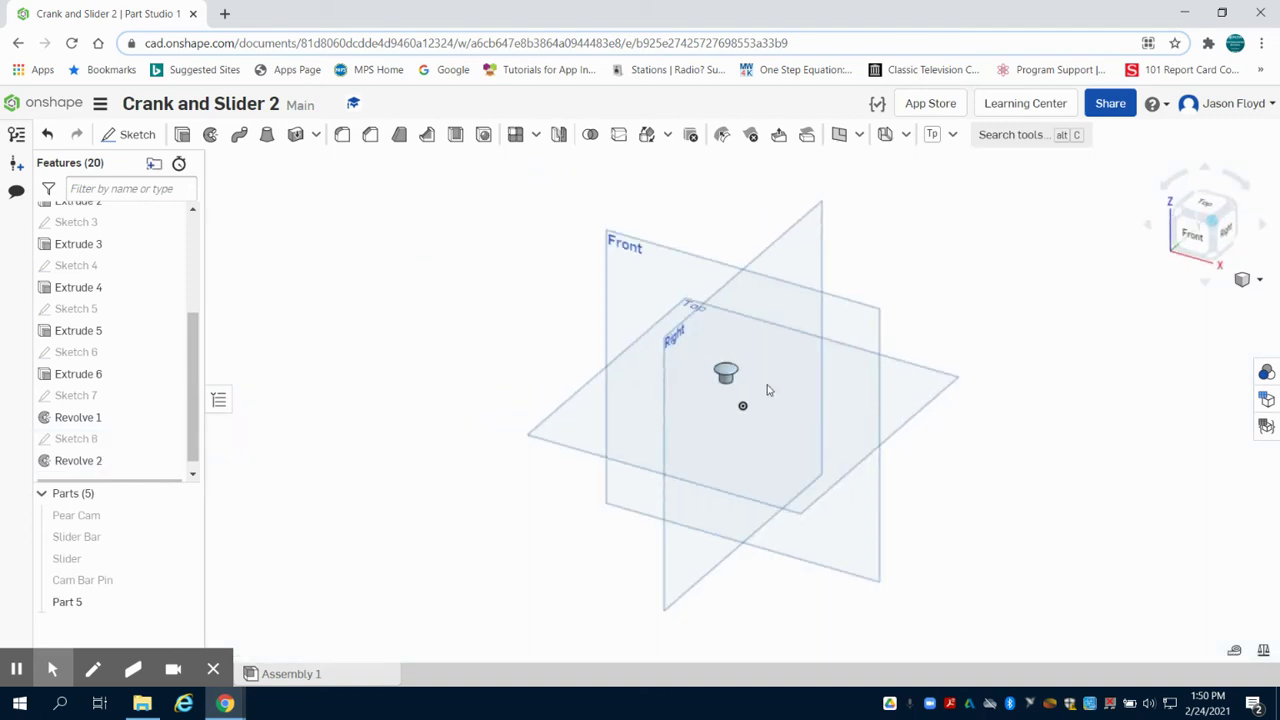
Rename the newly revolved part as Cam Axle.
right_click(60, 608)
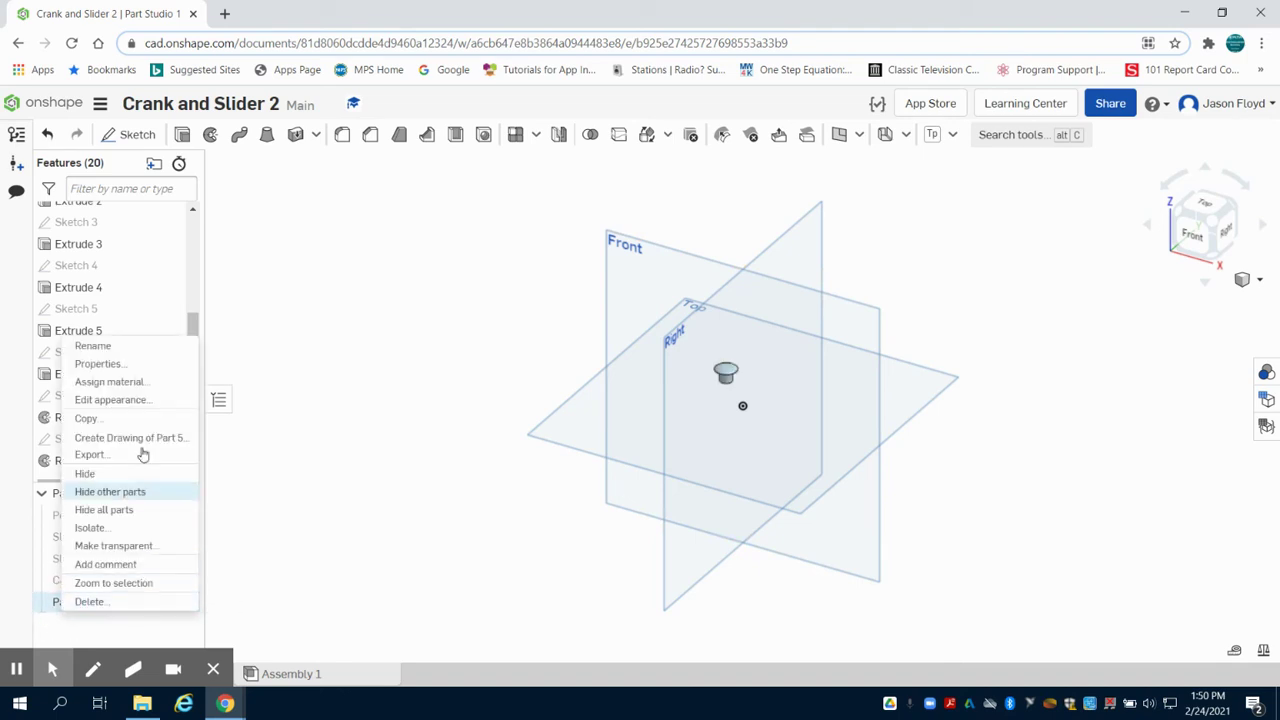
click(157, 346)
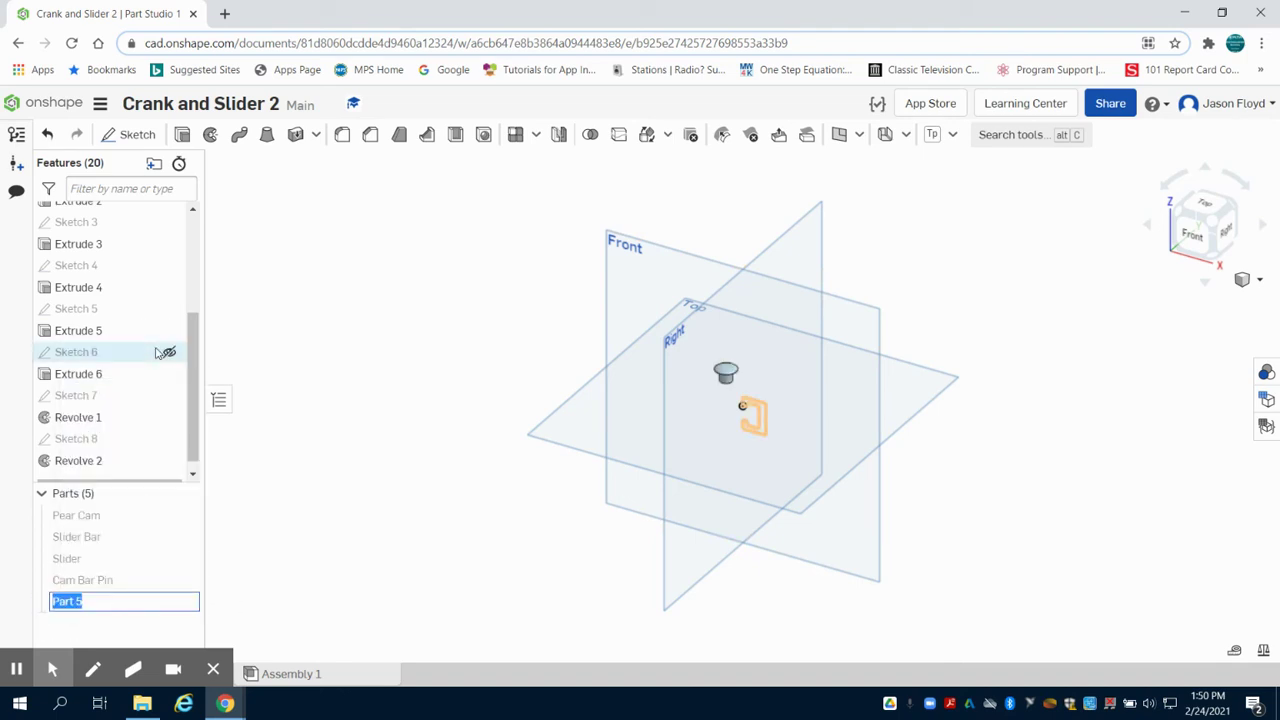
text(Cam Axle)
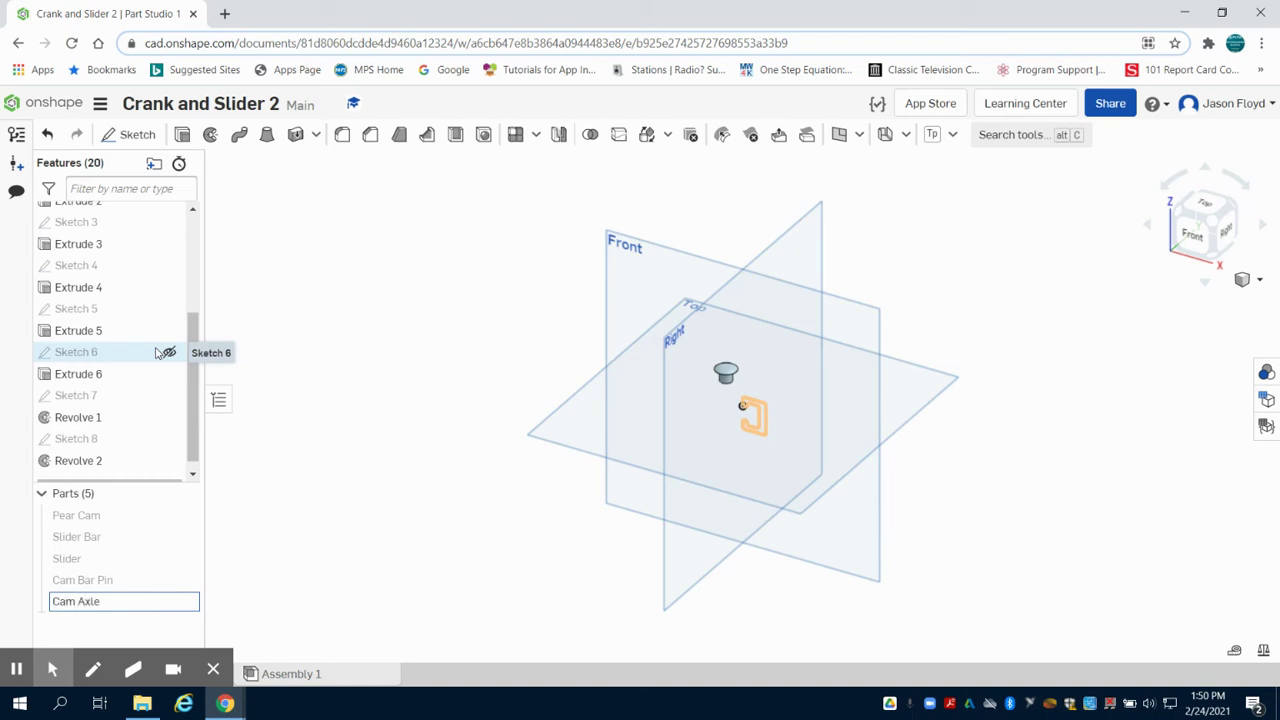
key(Return)
Change the Cam Axle's appearance to light blue, colour 9DCFED.
click(110, 600)
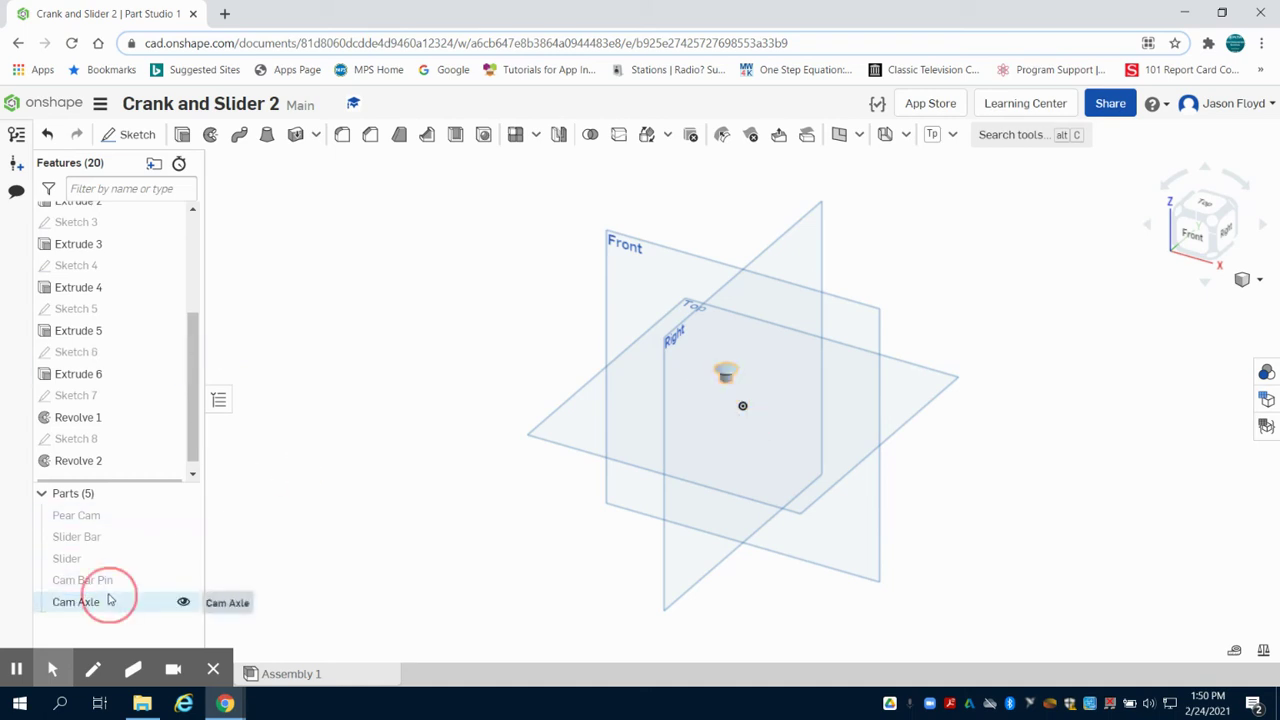
right_click(110, 600)
click(152, 386)
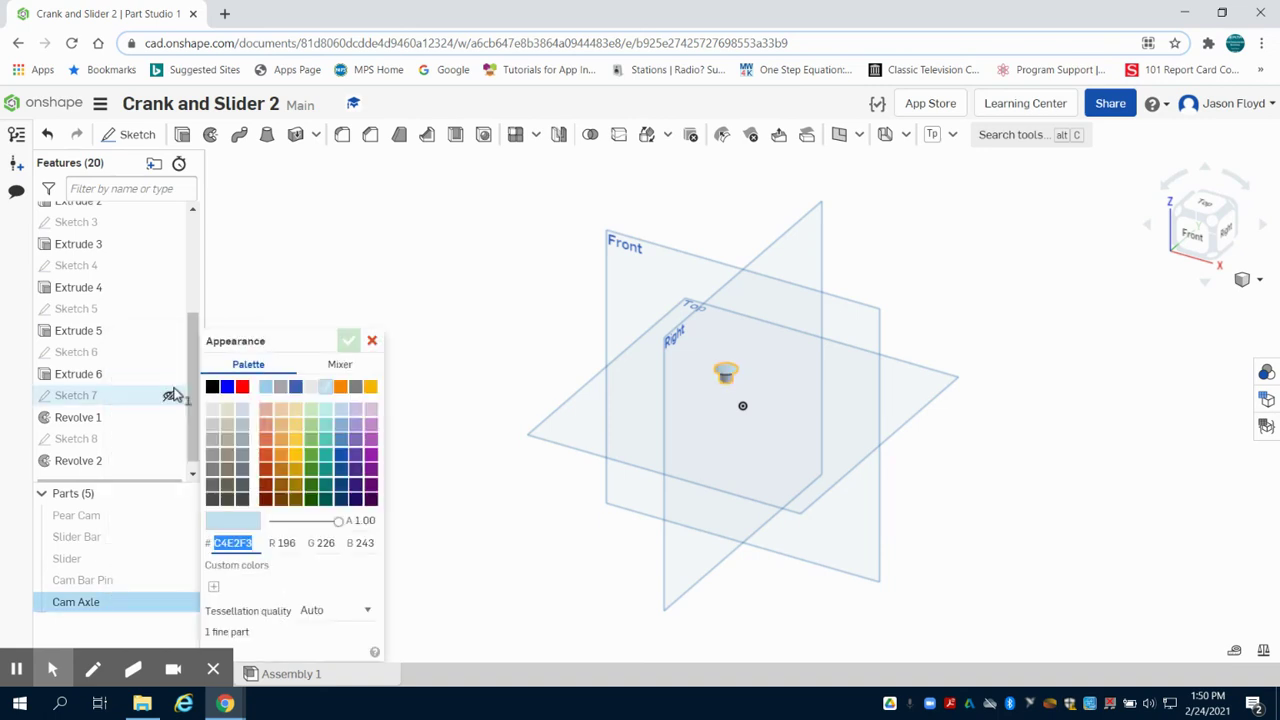
click(266, 470)
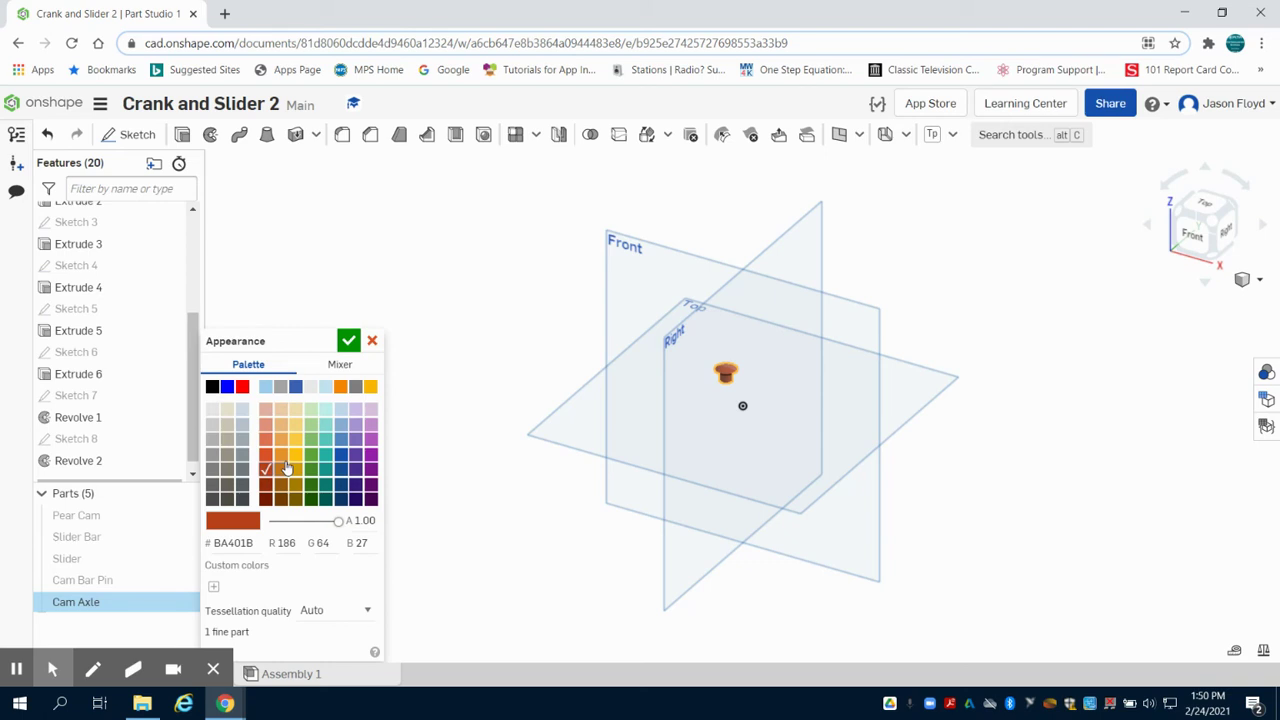
click(266, 388)
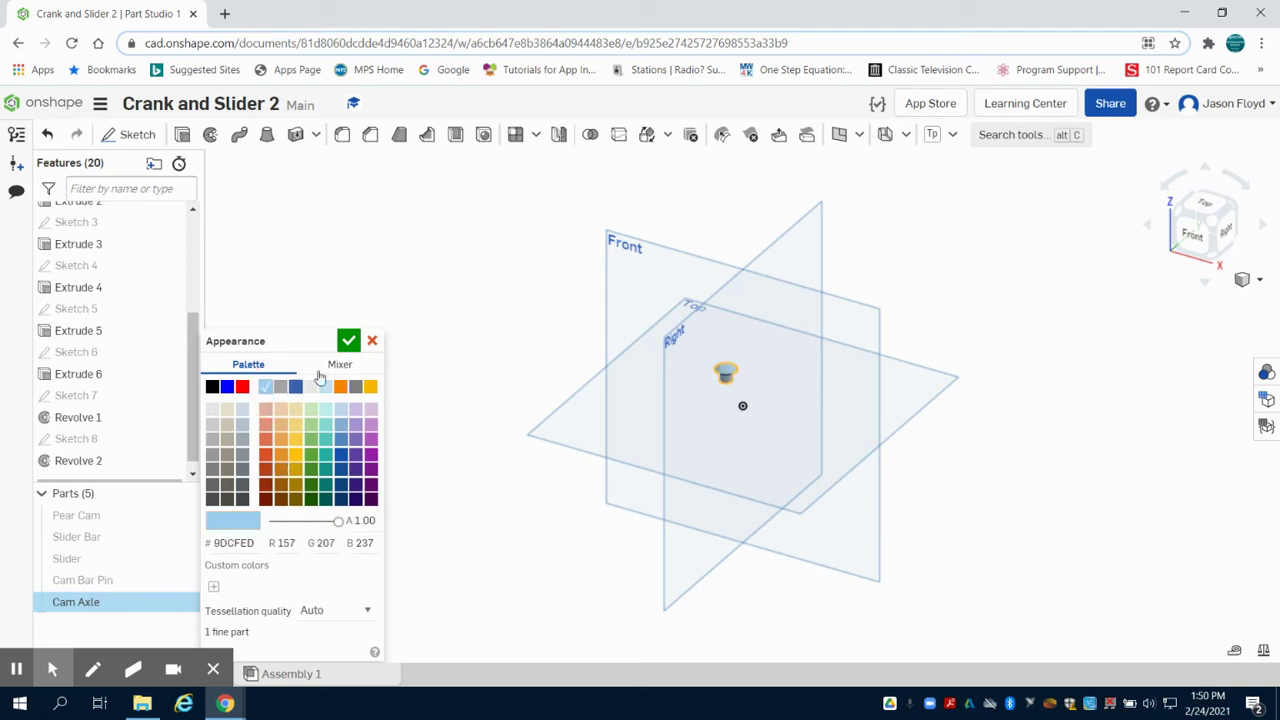
click(348, 341)
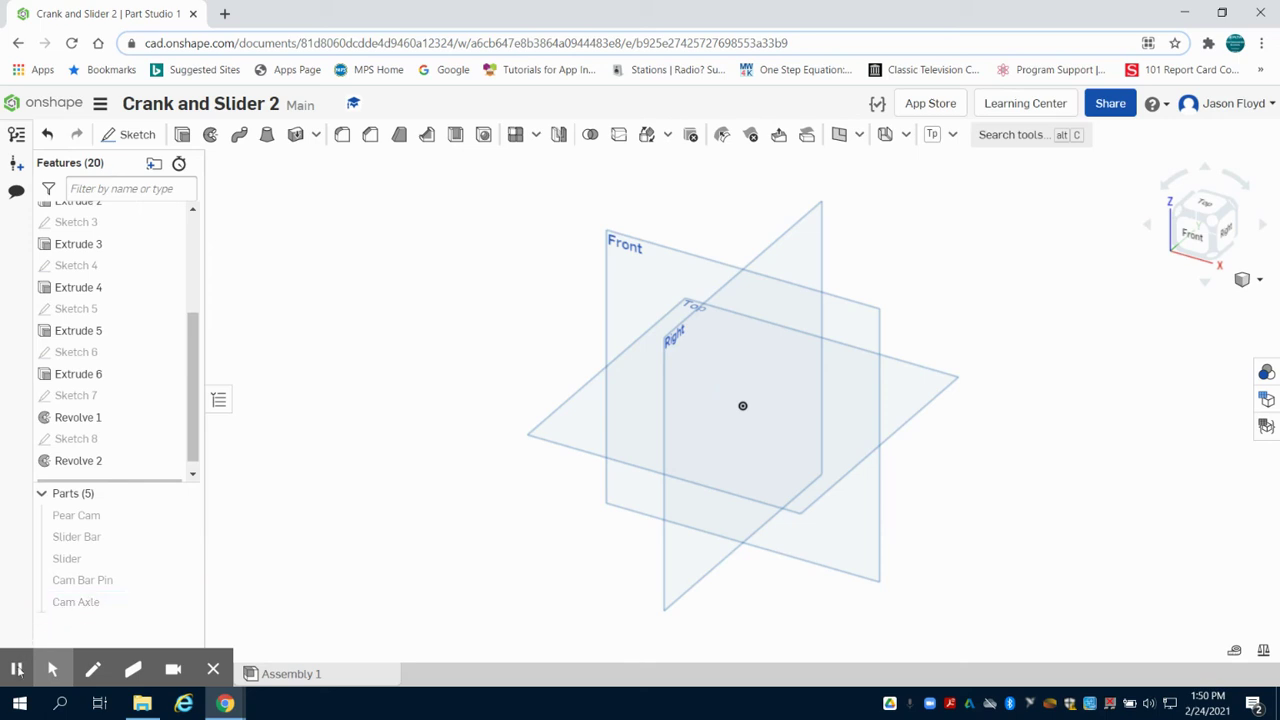
Start a new sketch on the Front plane and activate the center point rectangle tool.
click(145, 140)
click(641, 305)
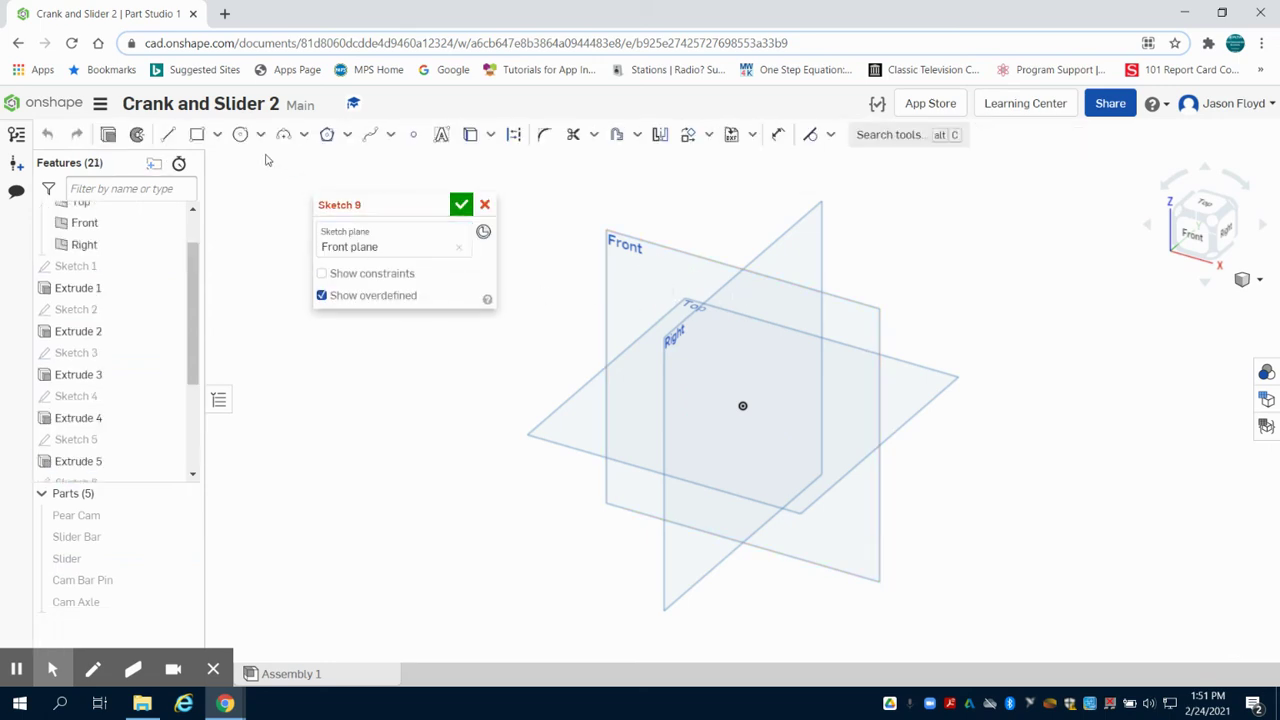
click(217, 134)
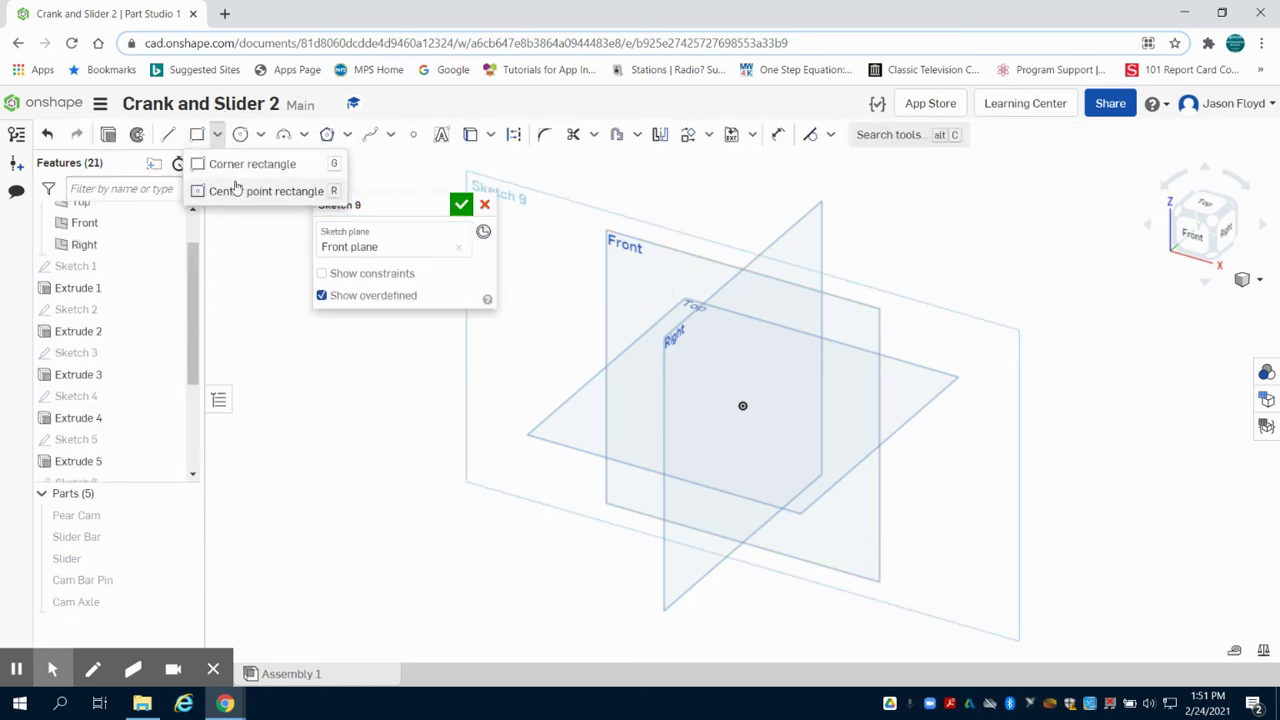
click(235, 166)
key(n)
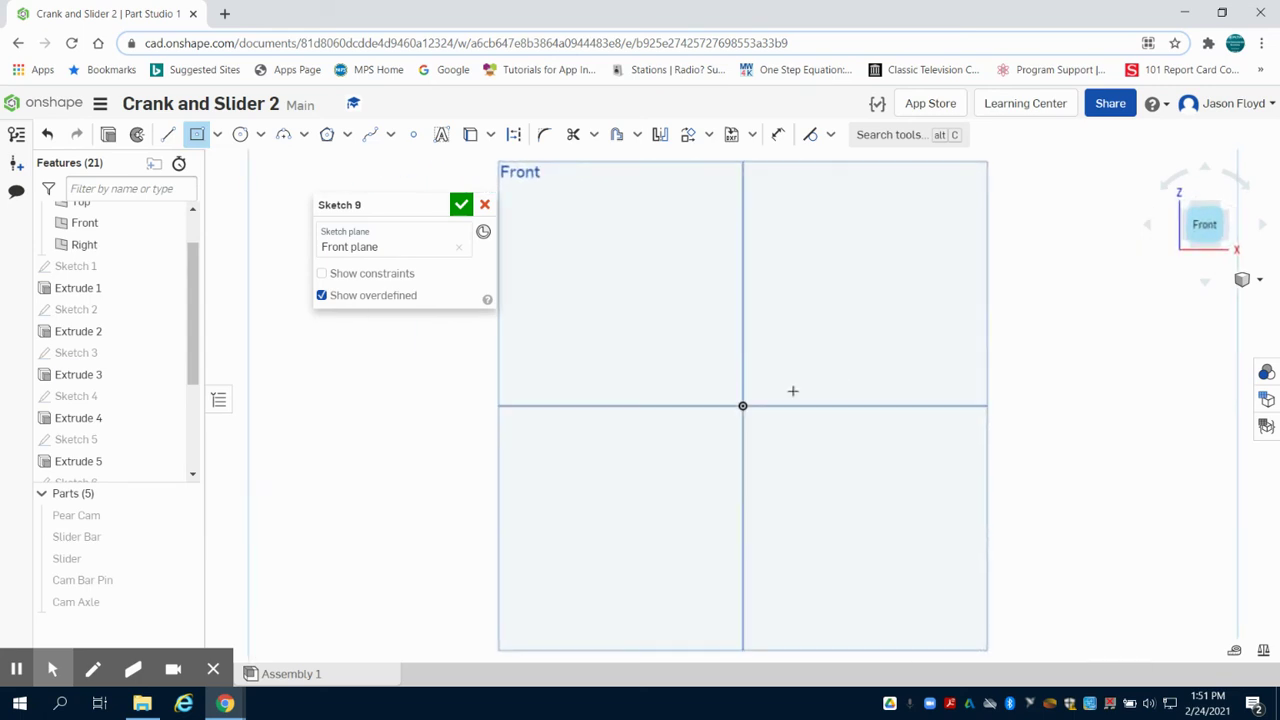
click(742, 405)
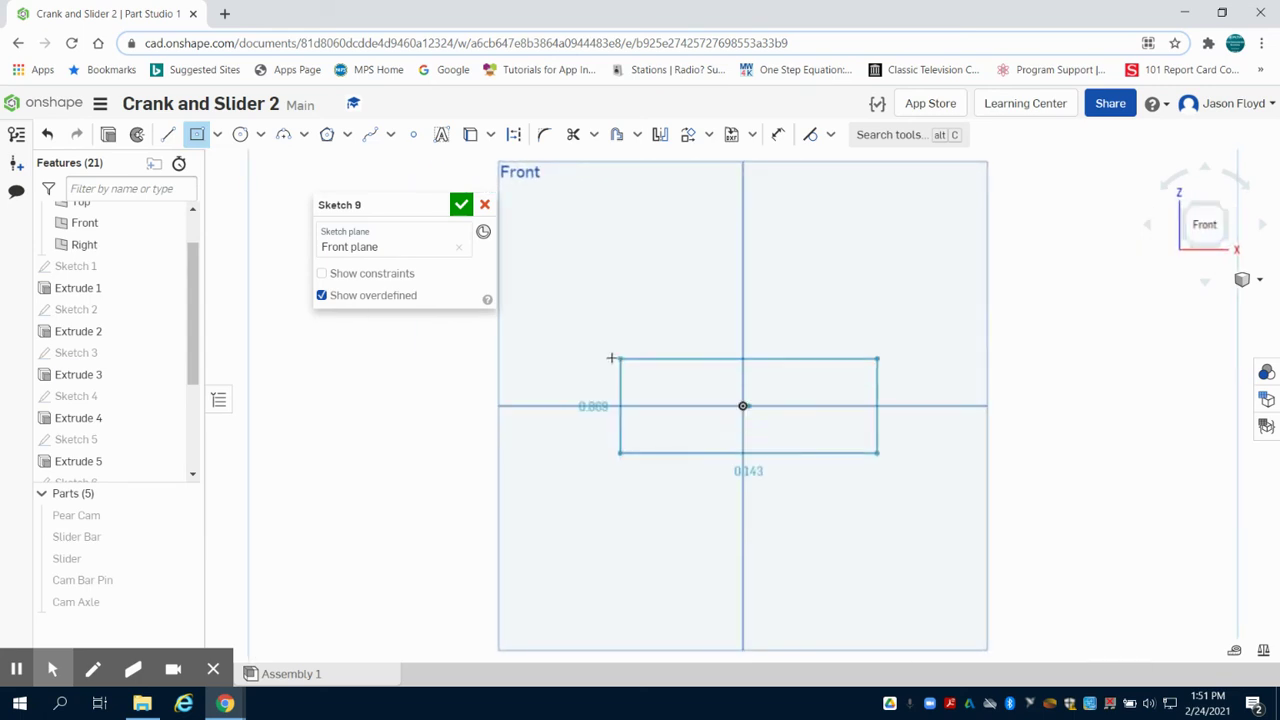
right_click(585, 359)
click(651, 371)
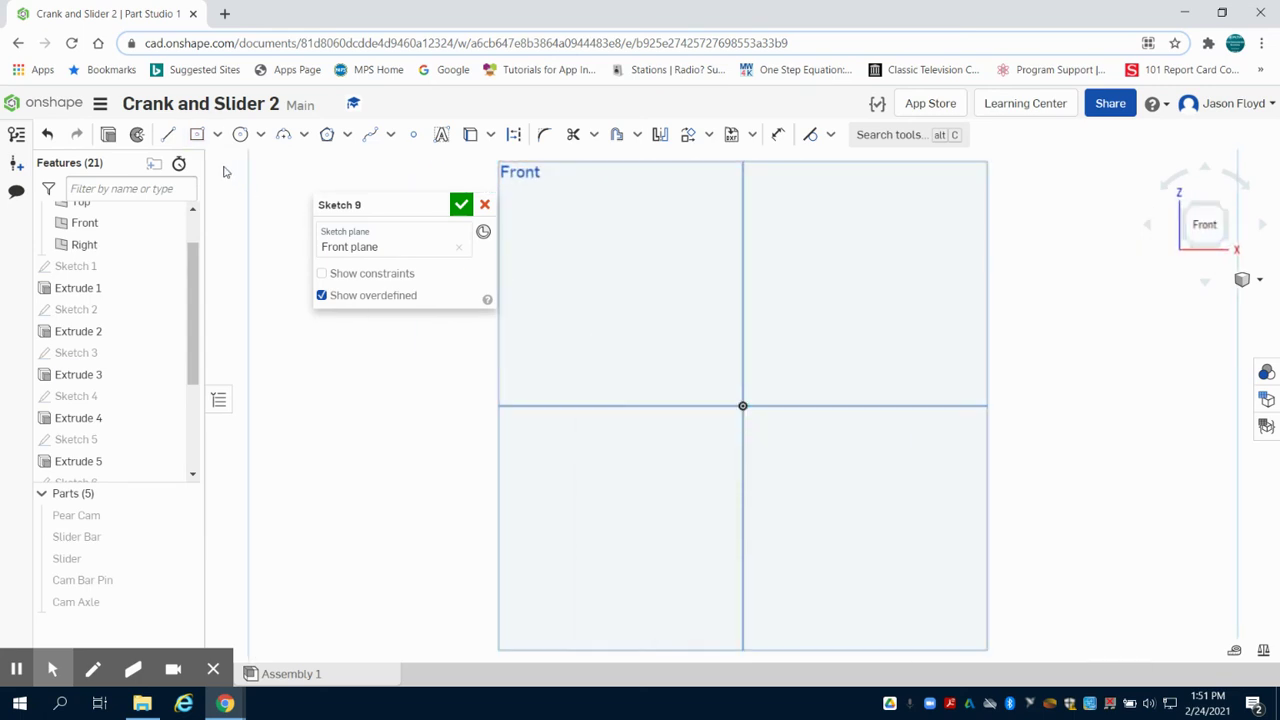
Sketch a center point rectangle about 3.66 in wide and 1.79 in high, centred on the origin.
click(197, 134)
click(742, 405)
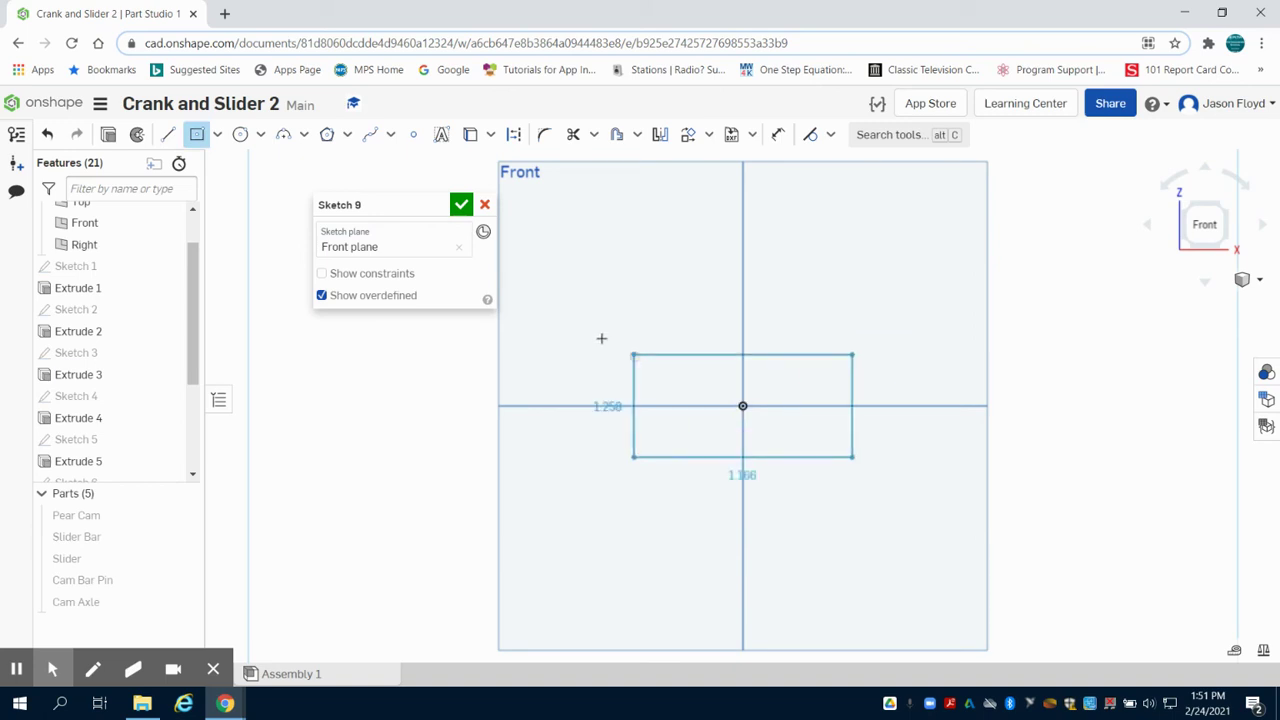
click(593, 333)
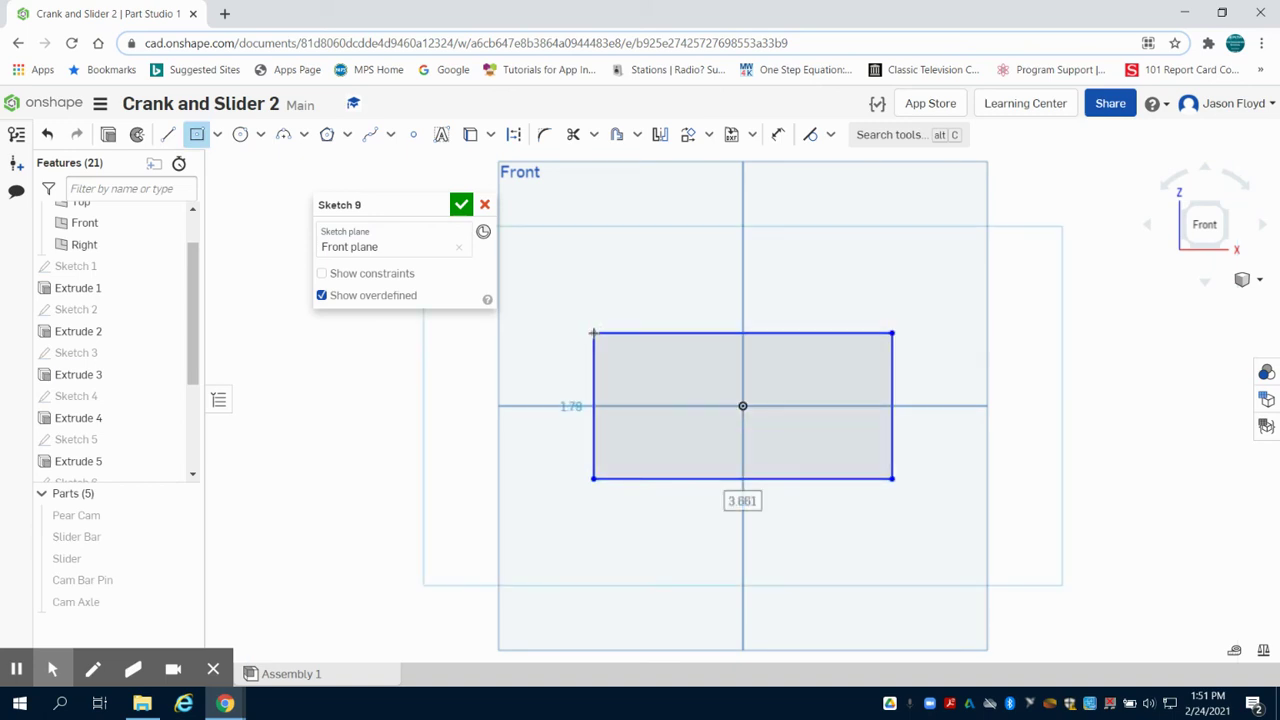
Set the center point rectangle's width to 6 in and its height to 0.3 in.
text(6)
key(Tab)
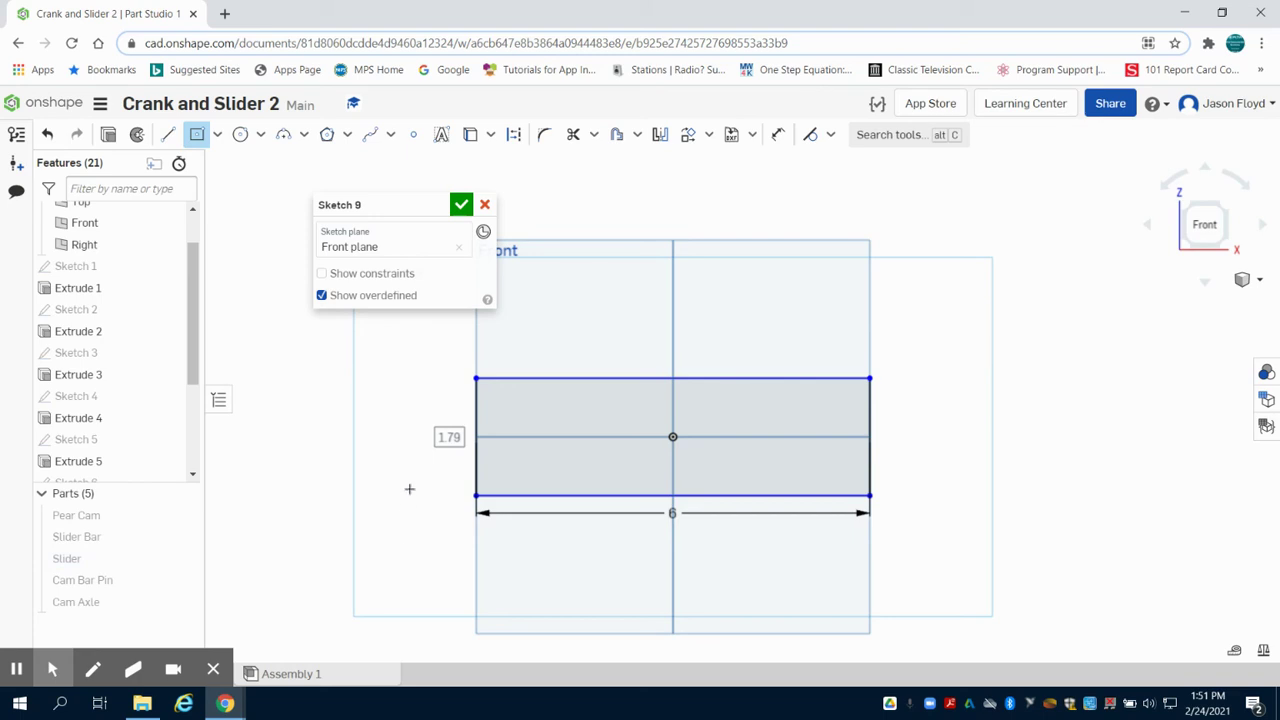
key(BackSpace)
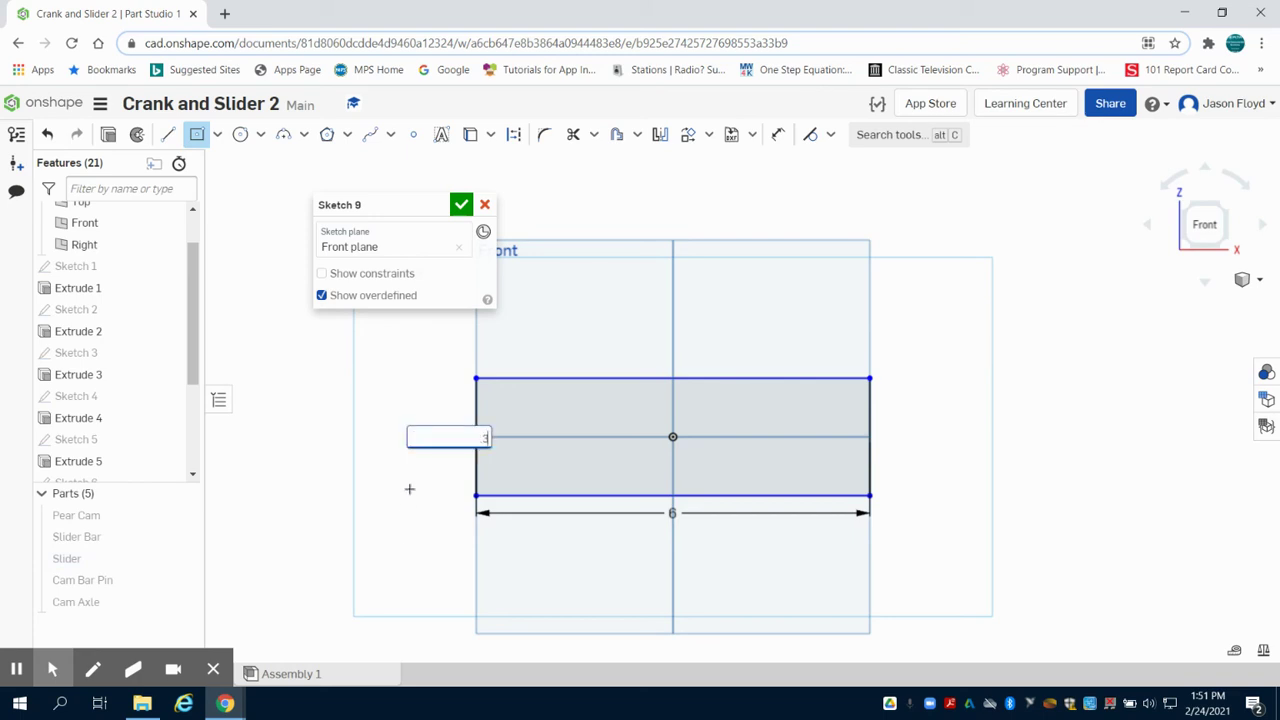
text(.3)
key(Return)
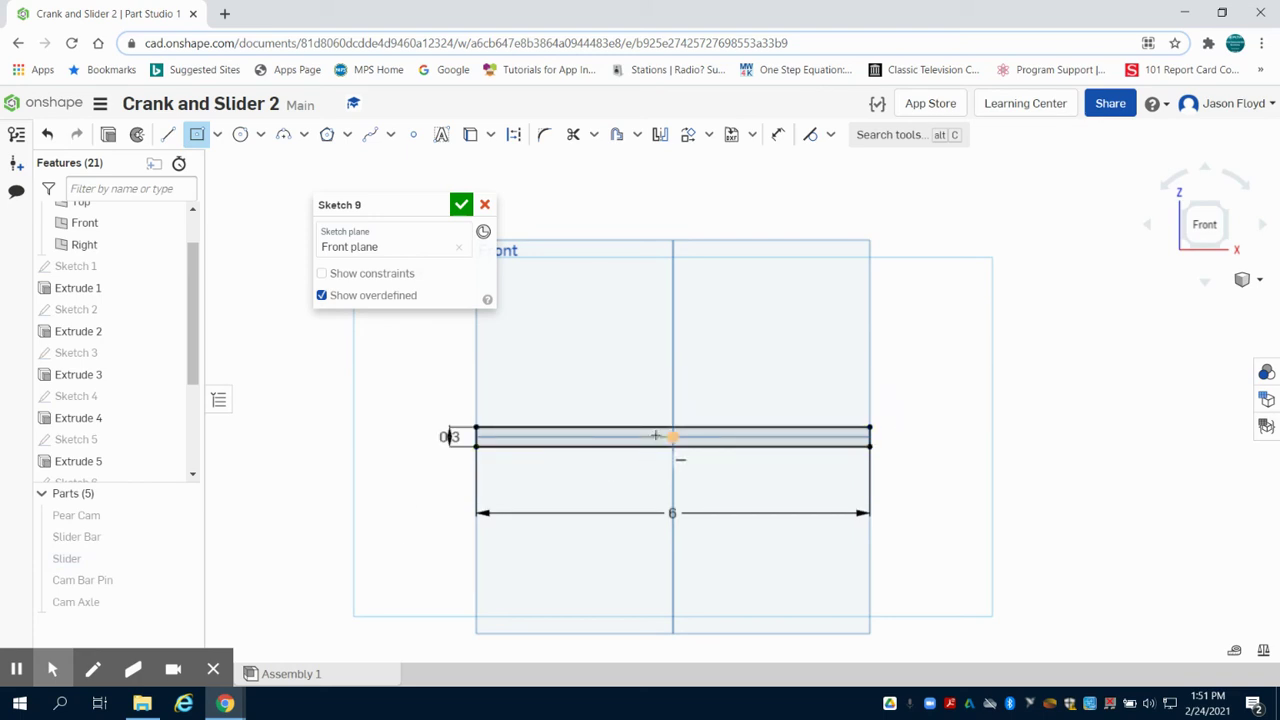
Sketch a 0.25 in diameter circle on the bar's horizontal centreline near its left end.
scroll(655, 436, up, 3)
click(239, 134)
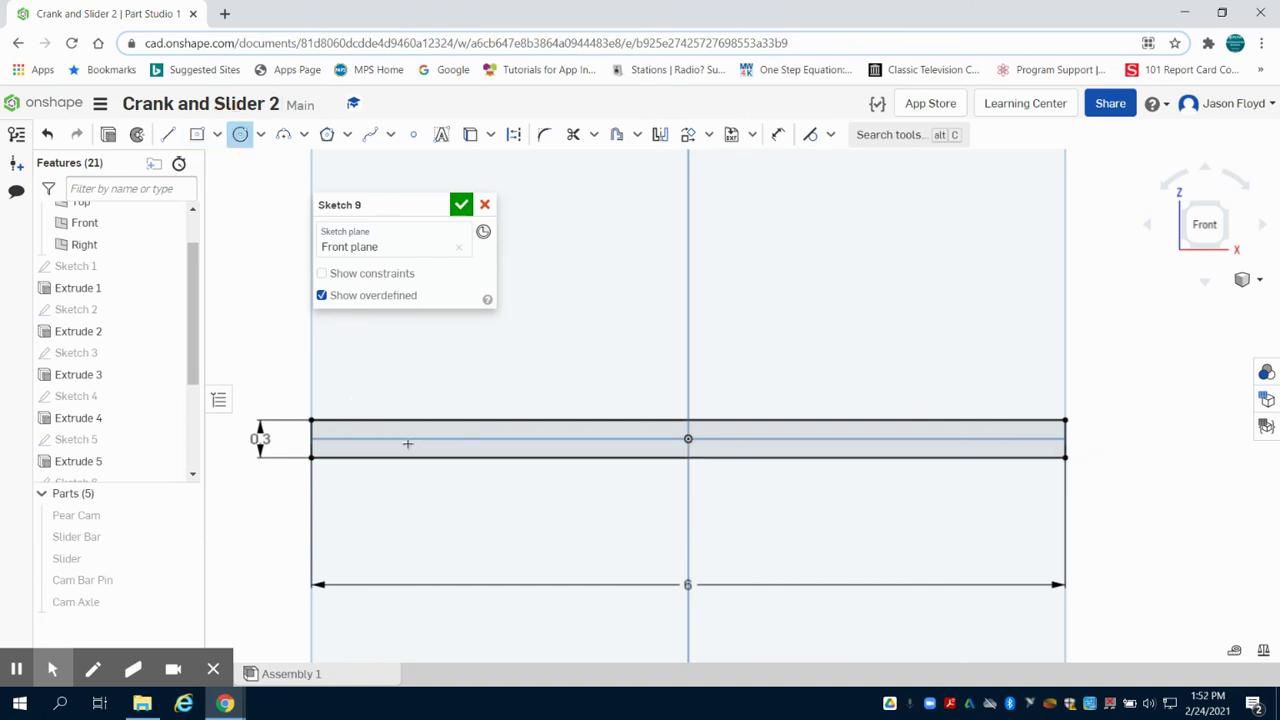
click(366, 437)
text(0.25)
key(Return)
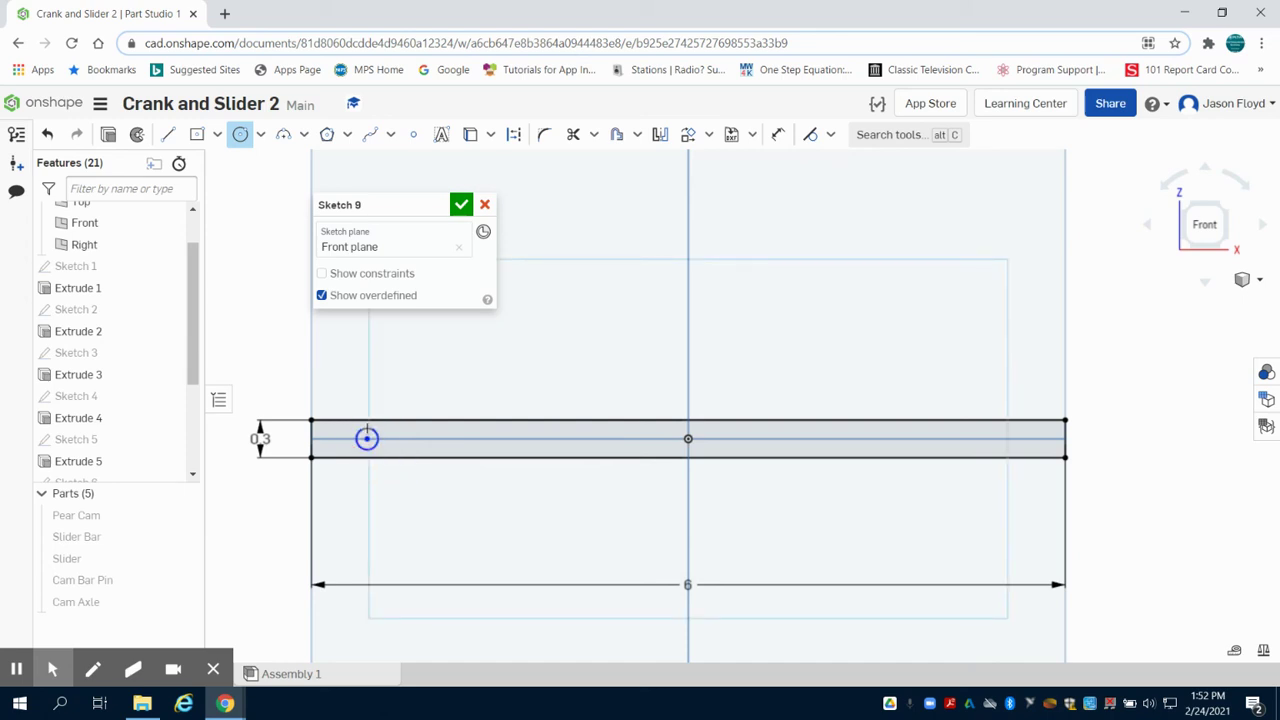
Try to sketch a 0.25 in circle near the bar's right end, then undo the dimension and the circle.
click(1022, 437)
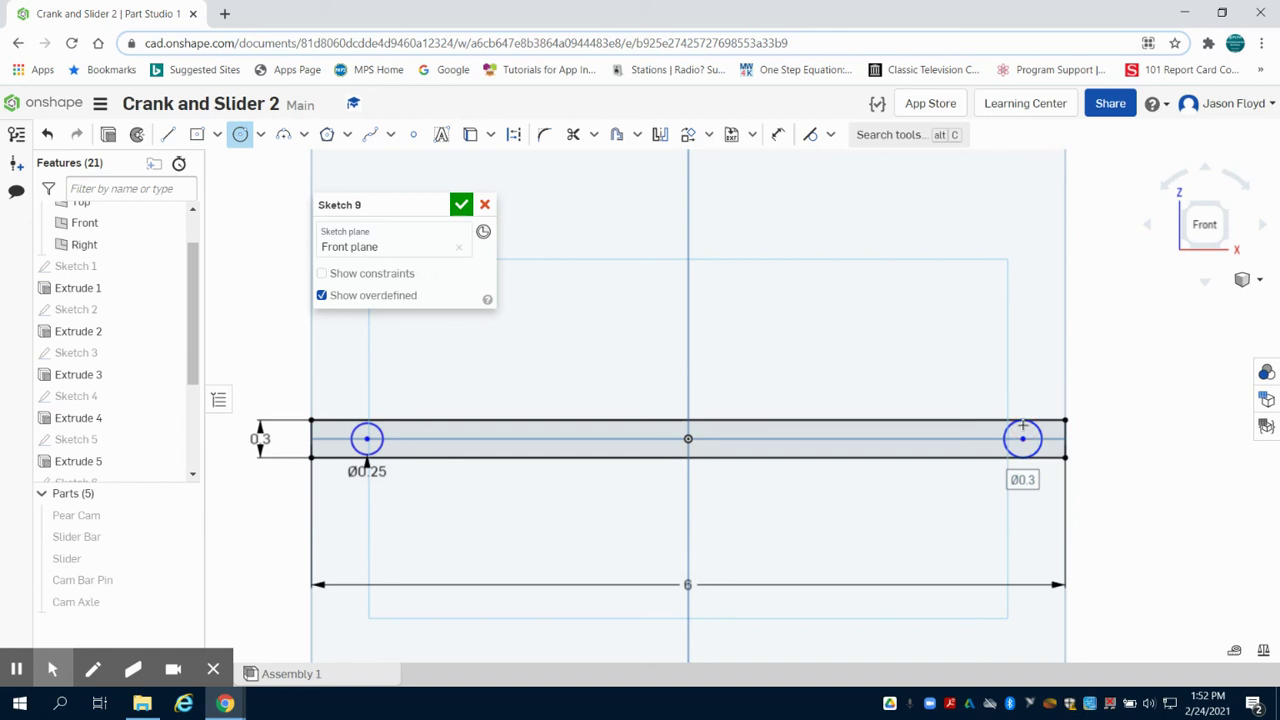
text(.25)
key(Return)
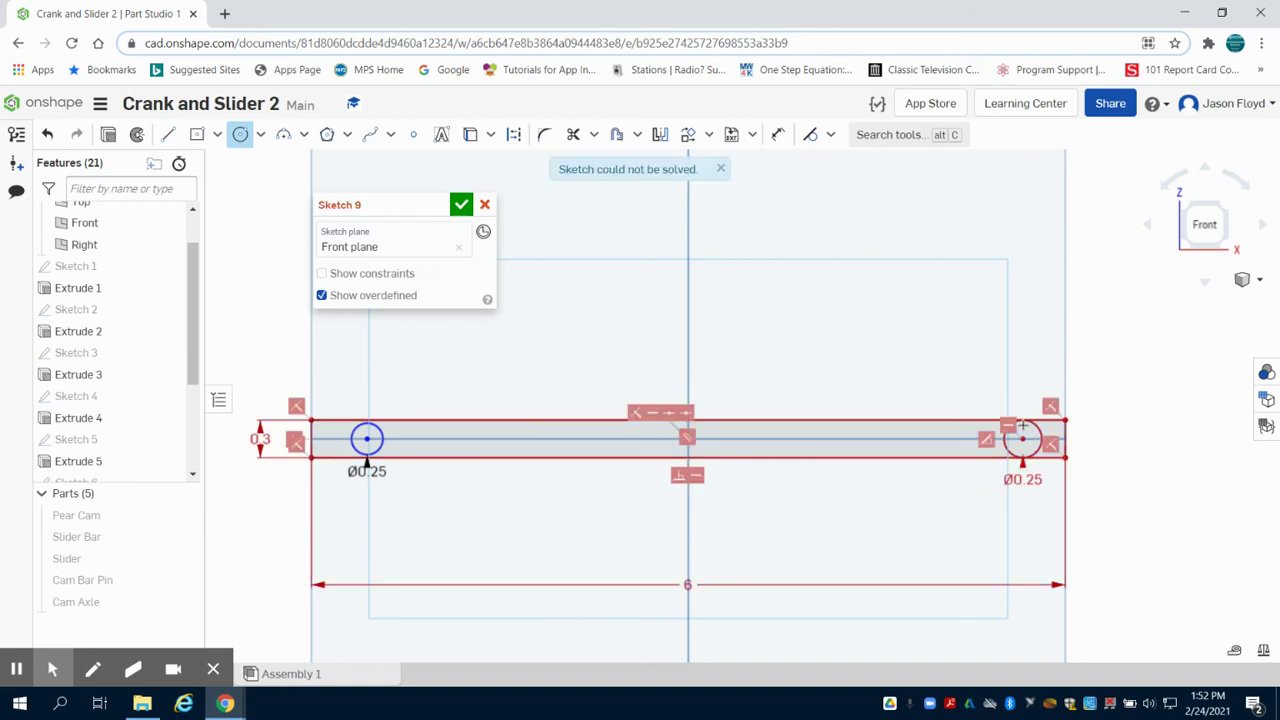
right_click(1026, 430)
click(1050, 440)
key(ctrl+z)
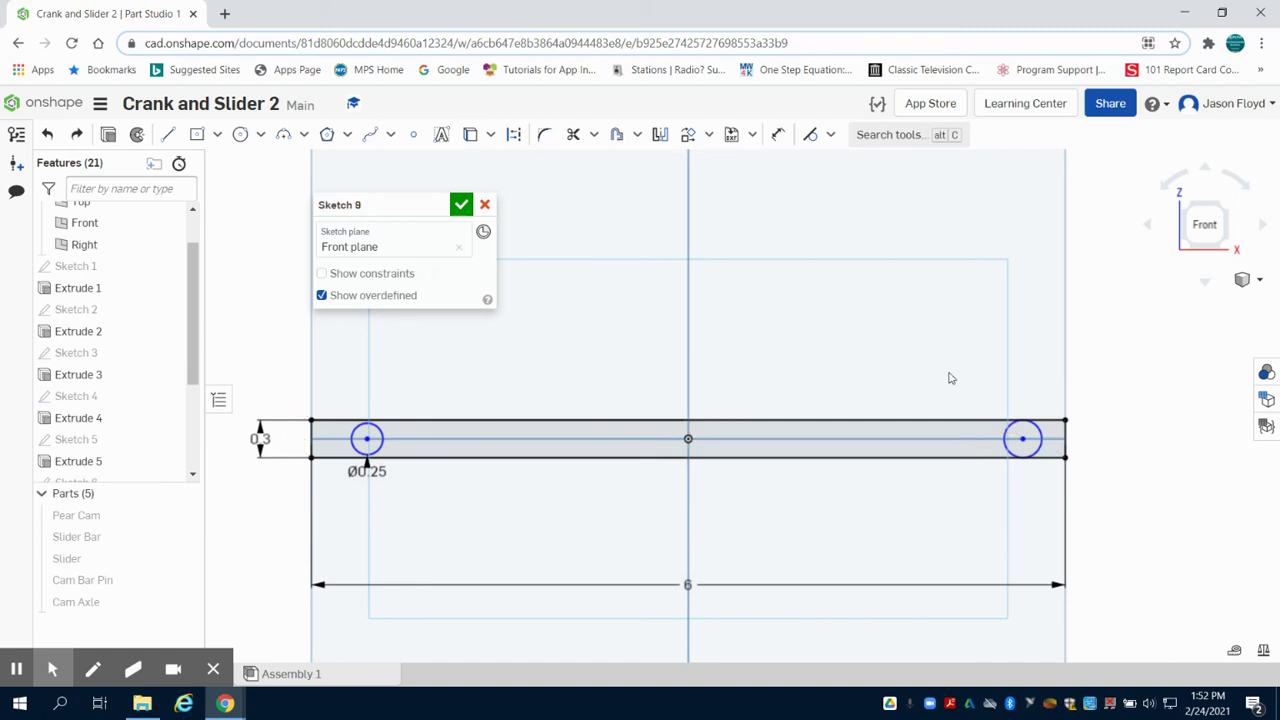
key(ctrl+z)
Sketch a small circle on the bar's centreline near its right end, clear of the long edges, with a 0.25 in diameter.
click(240, 134)
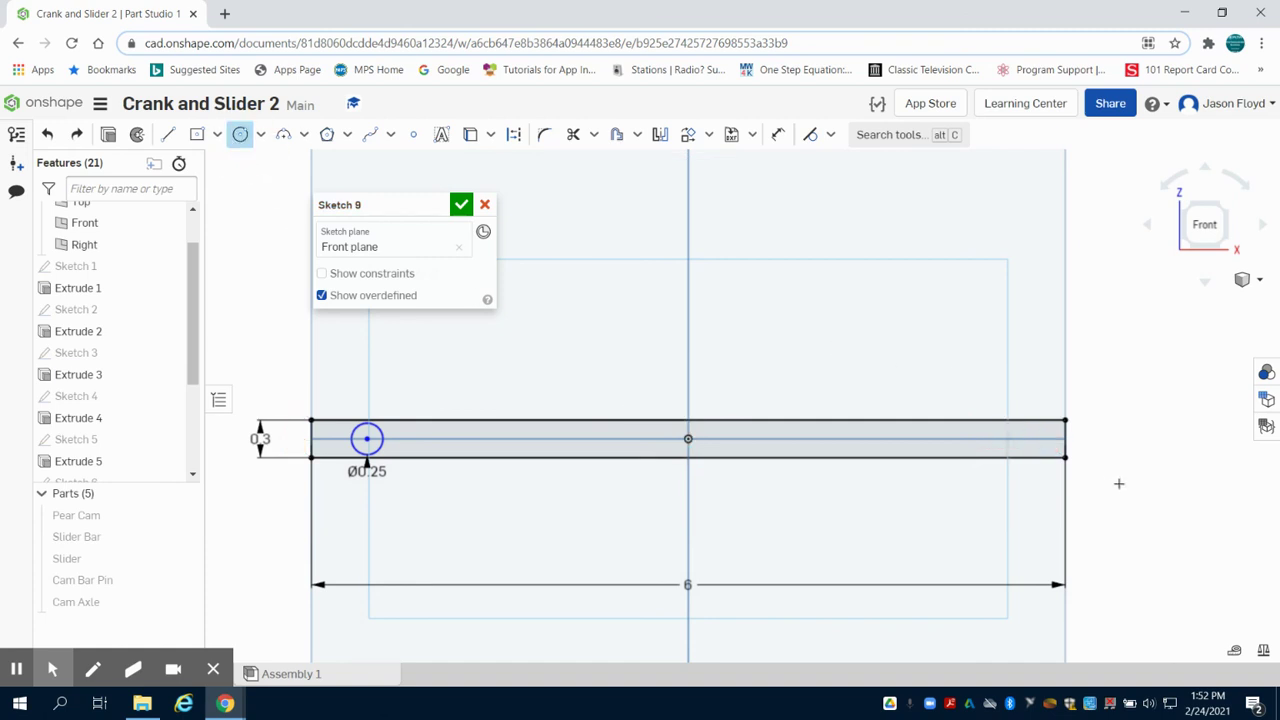
click(1029, 438)
click(1029, 436)
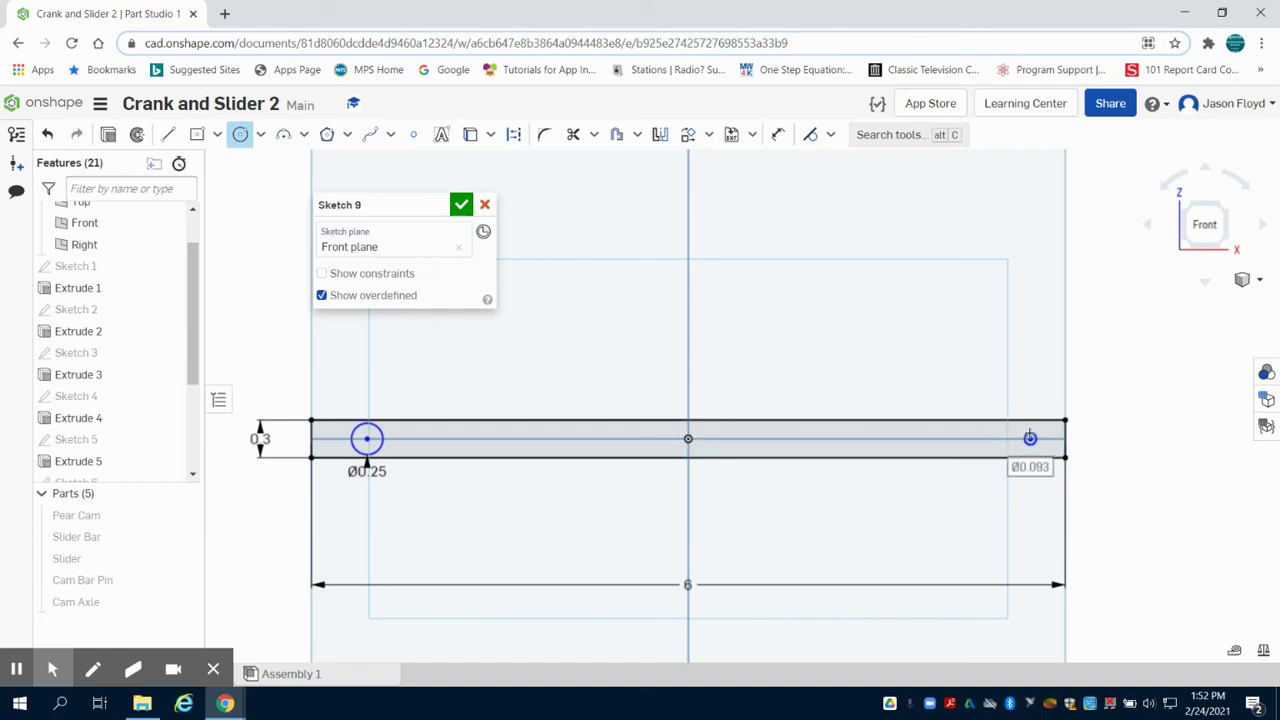
text(0.25)
key(Return)
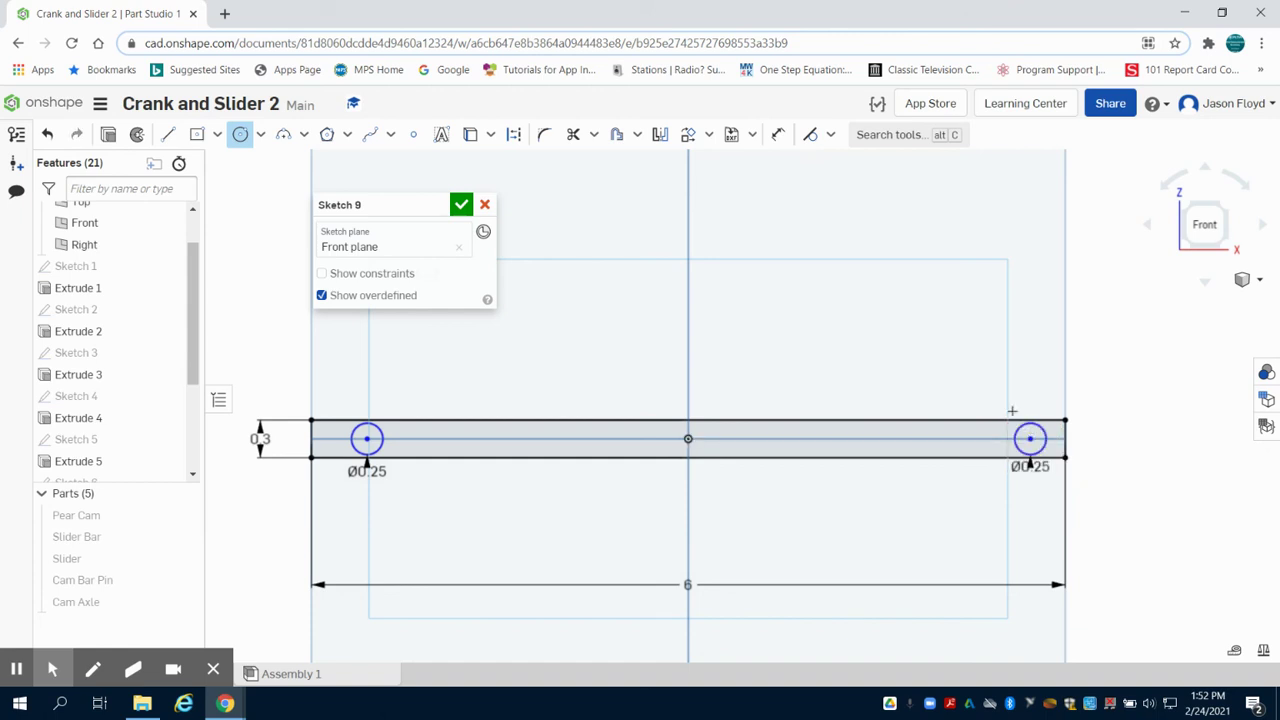
Dimension the left circle's center 0.3 in from the bar's left edge.
click(779, 134)
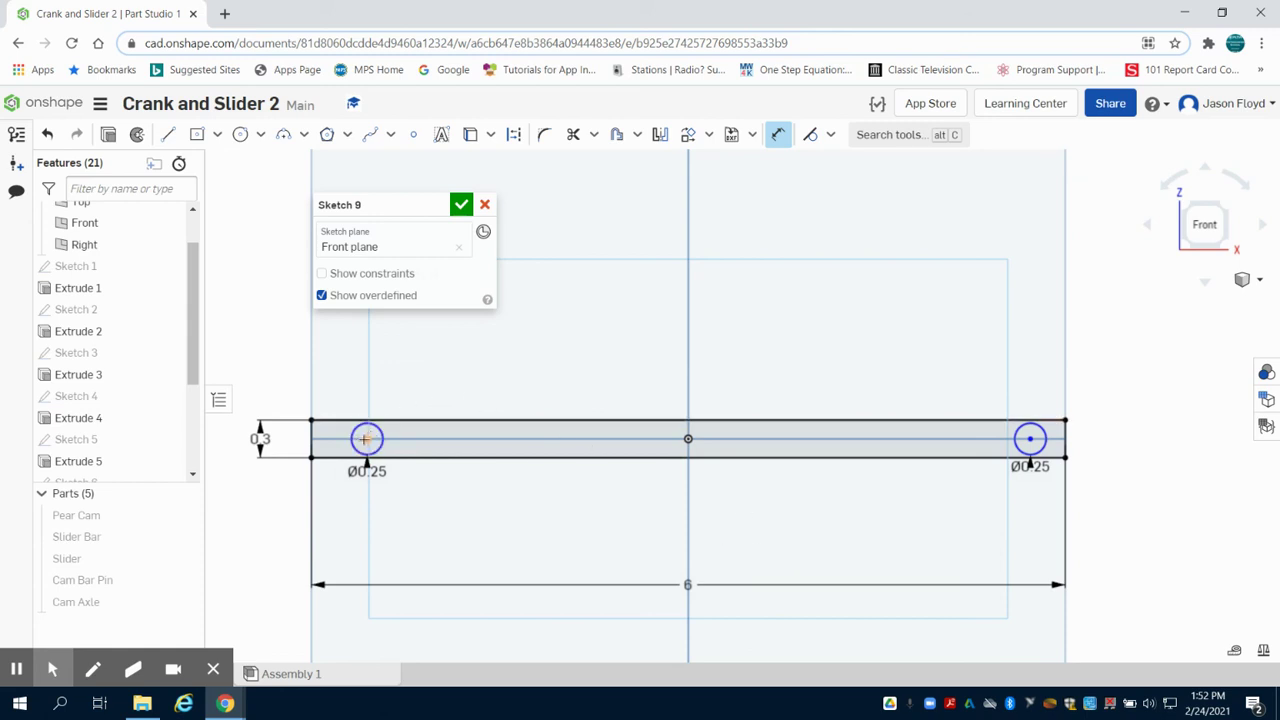
click(365, 440)
click(315, 437)
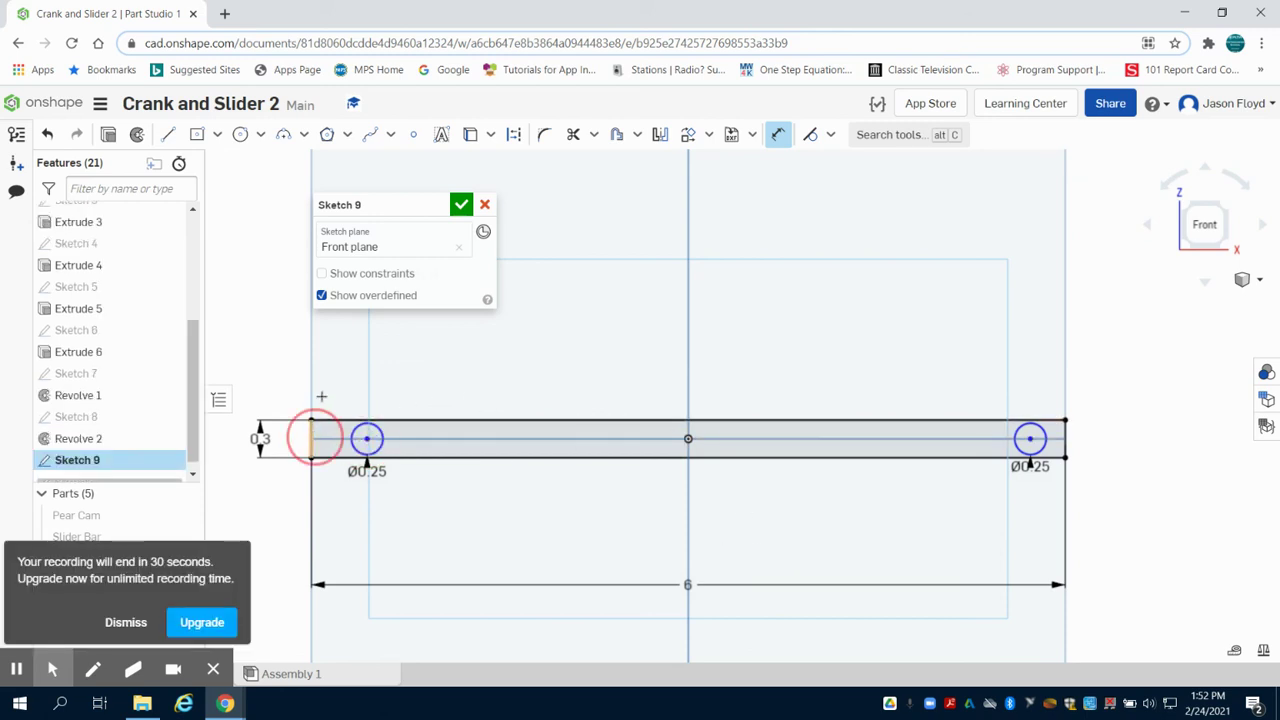
click(337, 377)
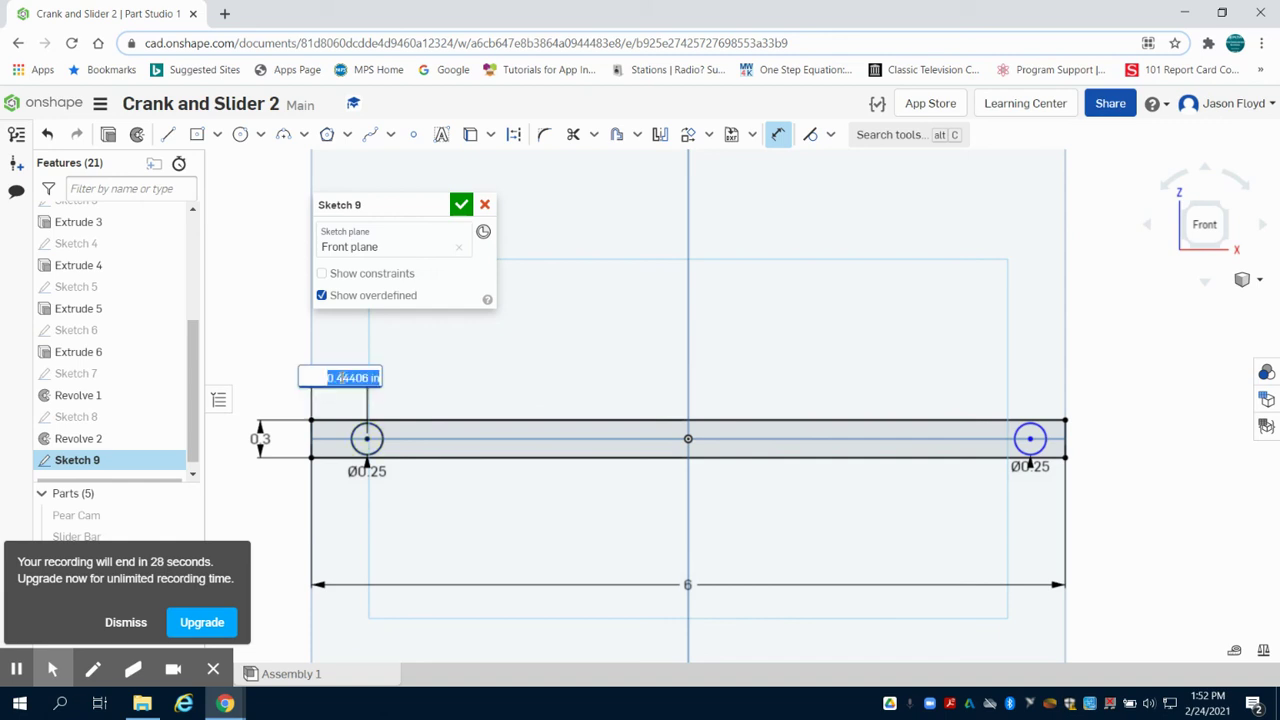
text(0.3)
key(Return)
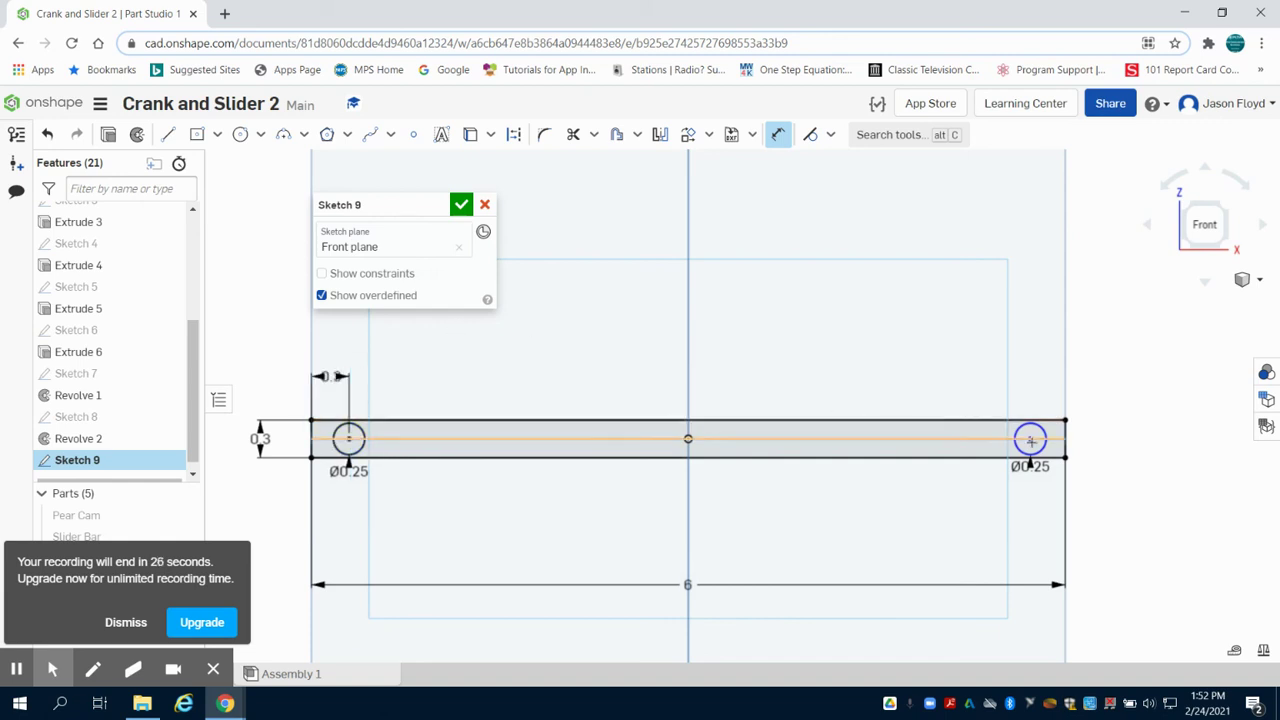
Dimension the right circle's center 0.3 in from the bar's right edge.
click(1031, 439)
click(1068, 440)
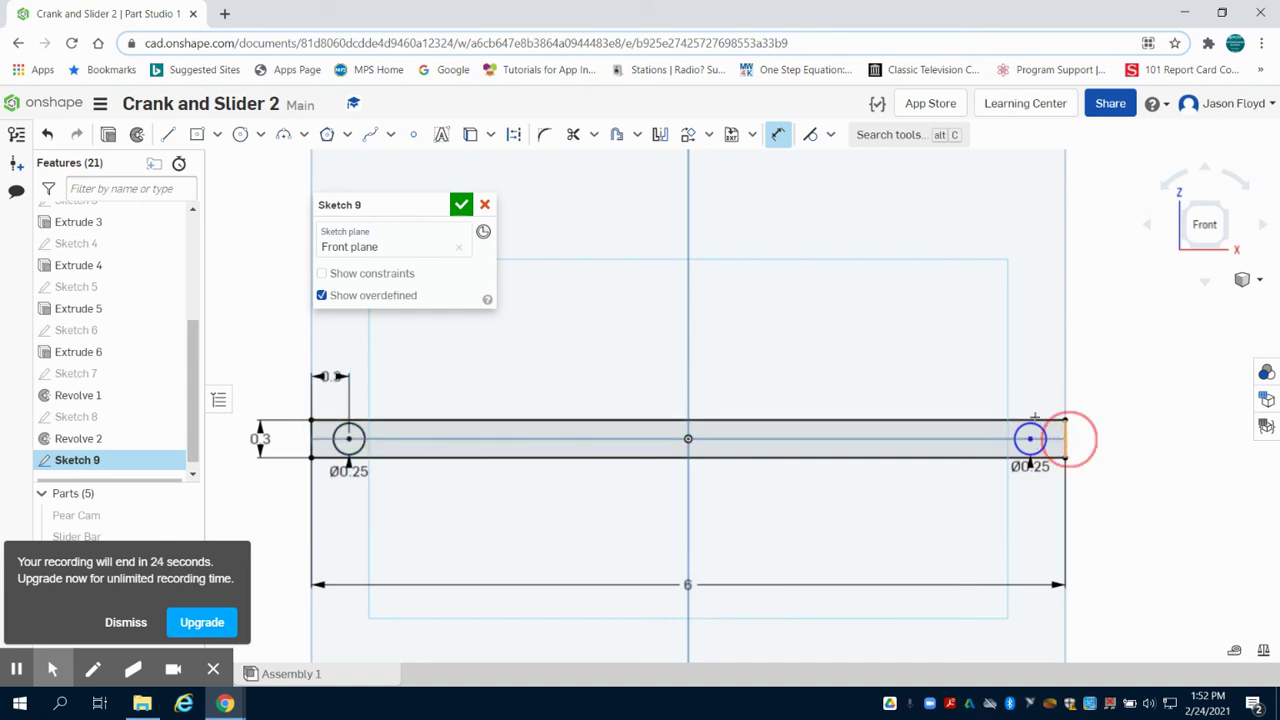
click(1025, 387)
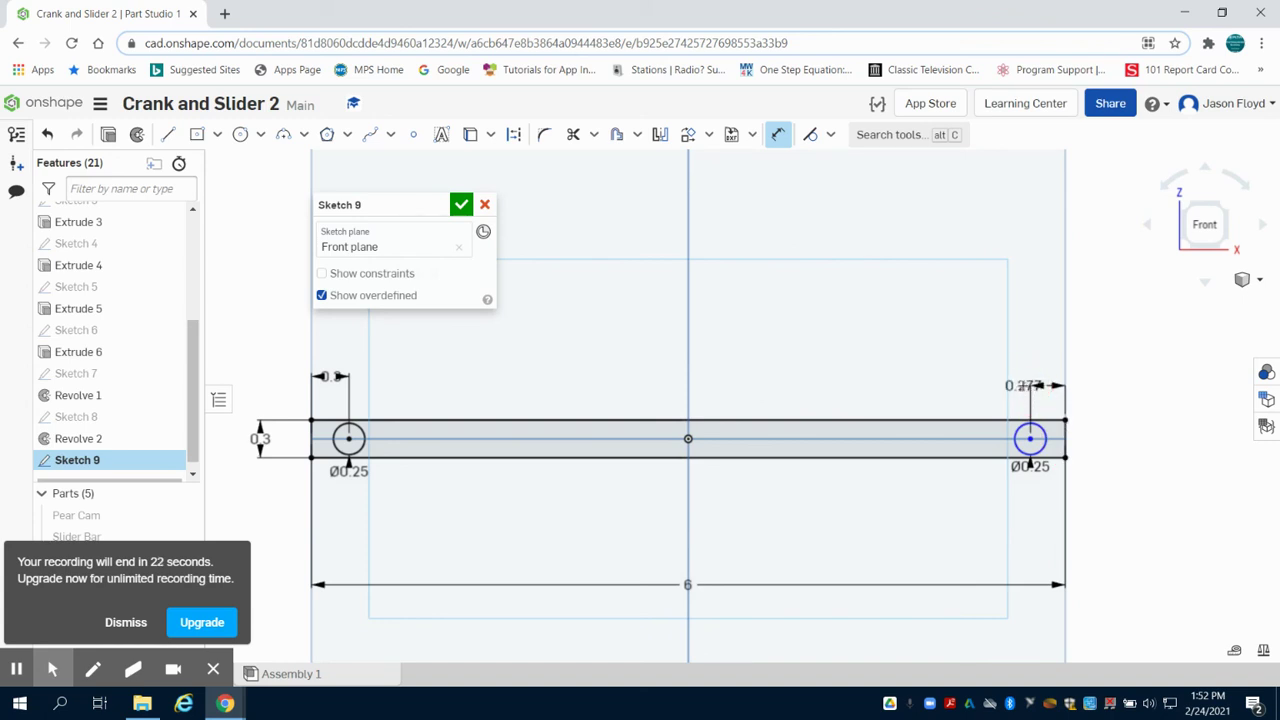
text(0.3)
key(Return)
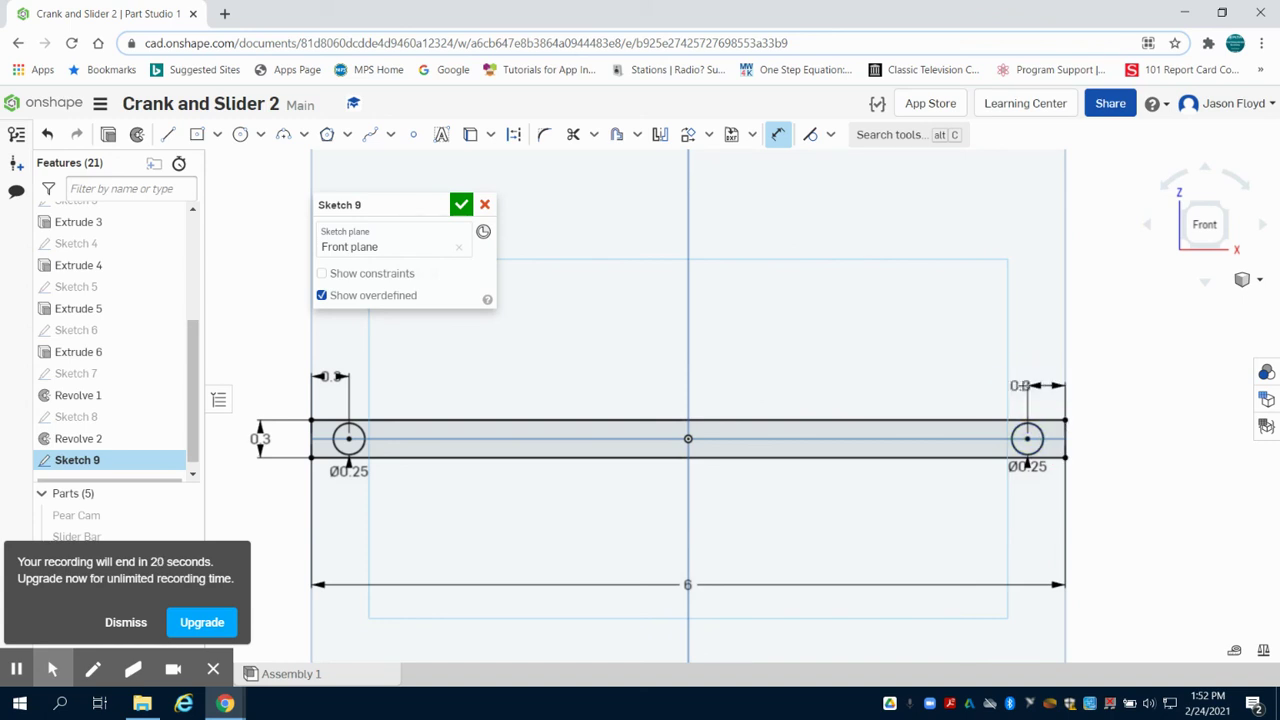
Extrude the bar profile with its two holes as a new solid part, 0.1 in deep.
click(107, 135)
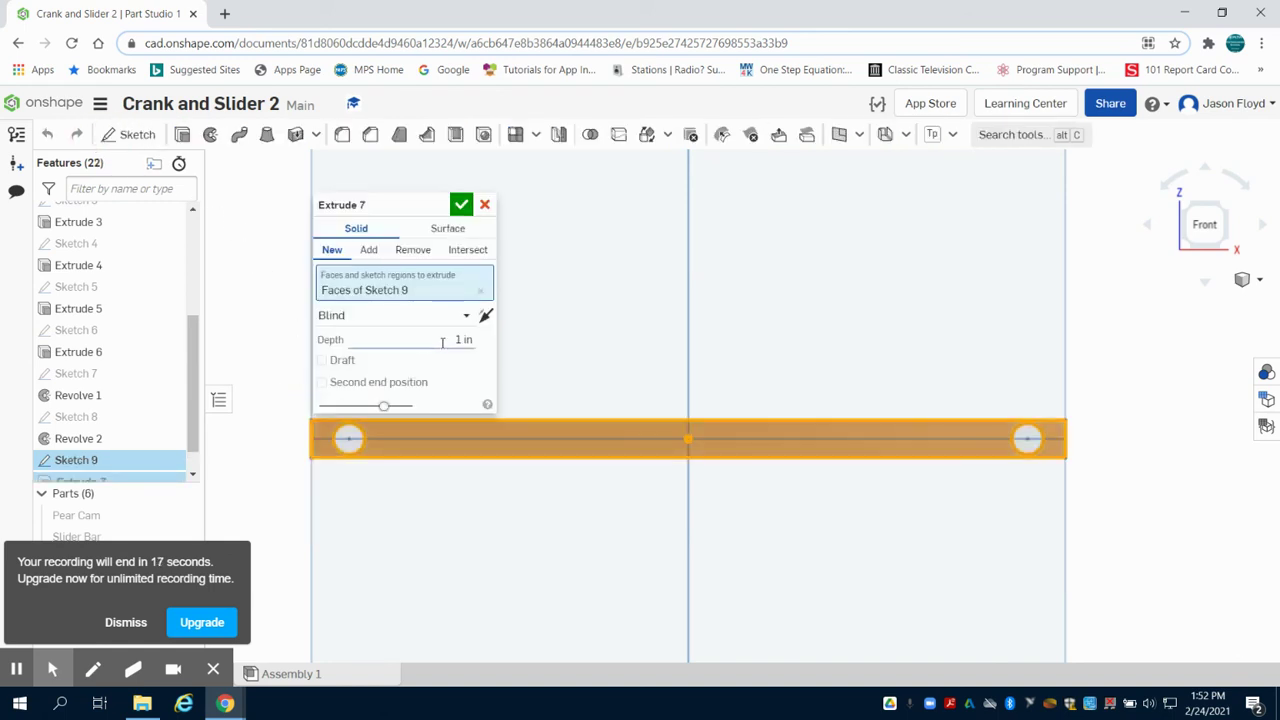
click(442, 340)
key(BackSpace)
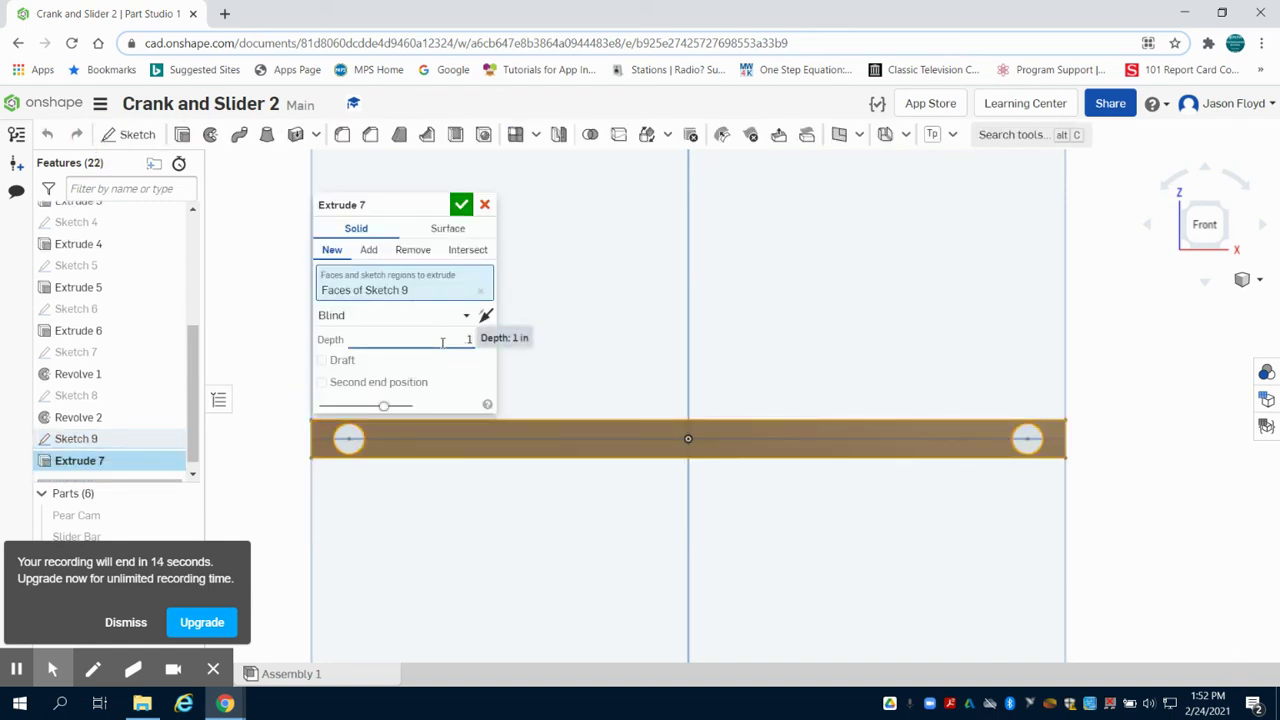
text(1)
key(Return)
click(461, 204)
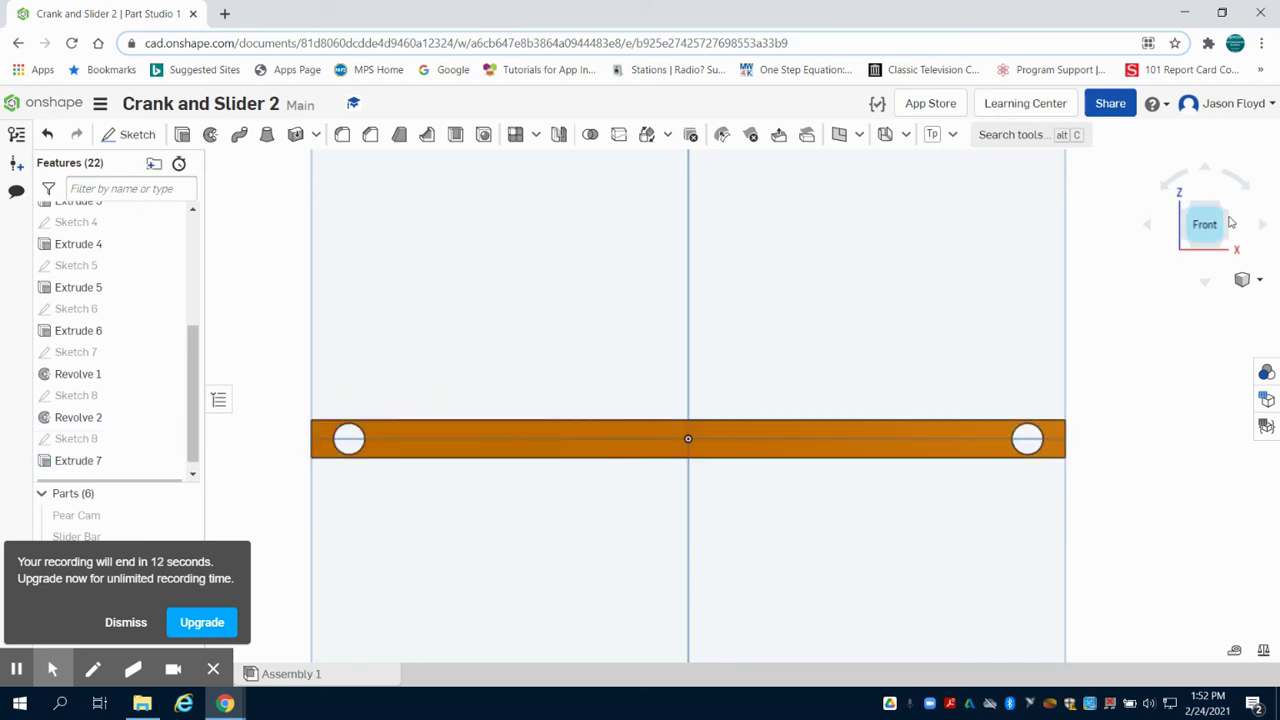
Rename the newly extruded bar part, entering Linak as its name.
click(1229, 205)
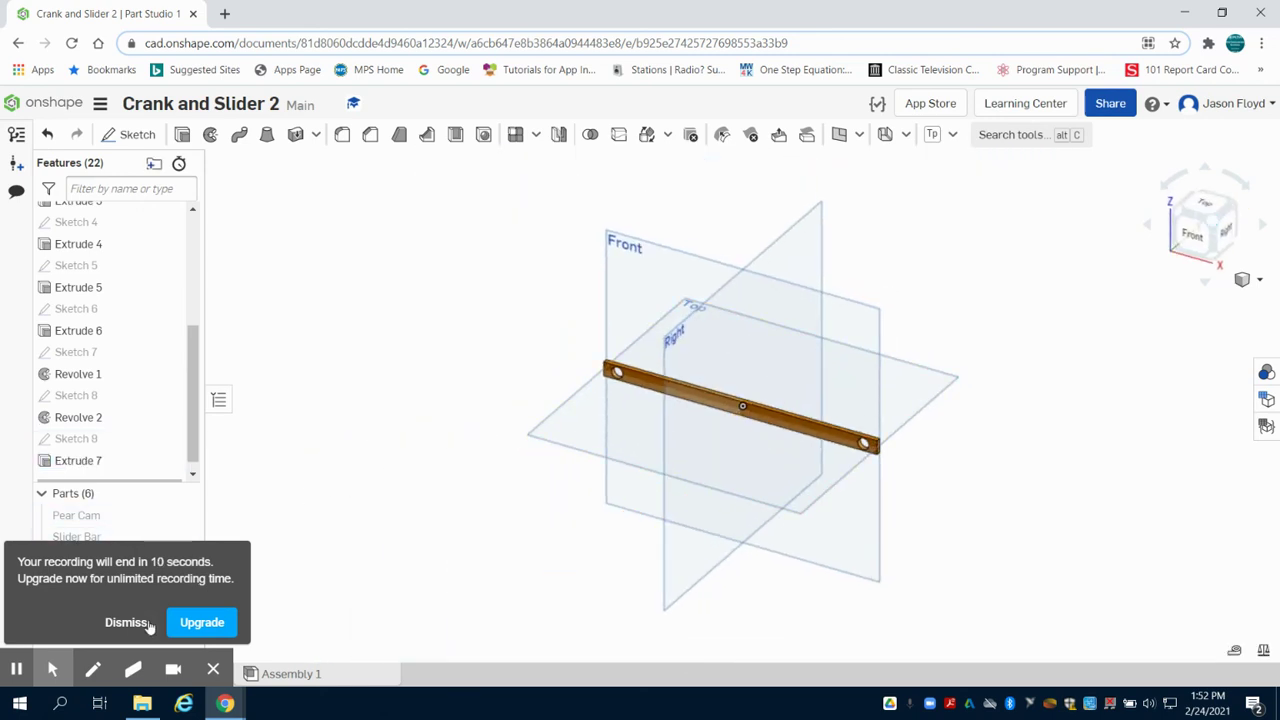
click(146, 620)
click(78, 623)
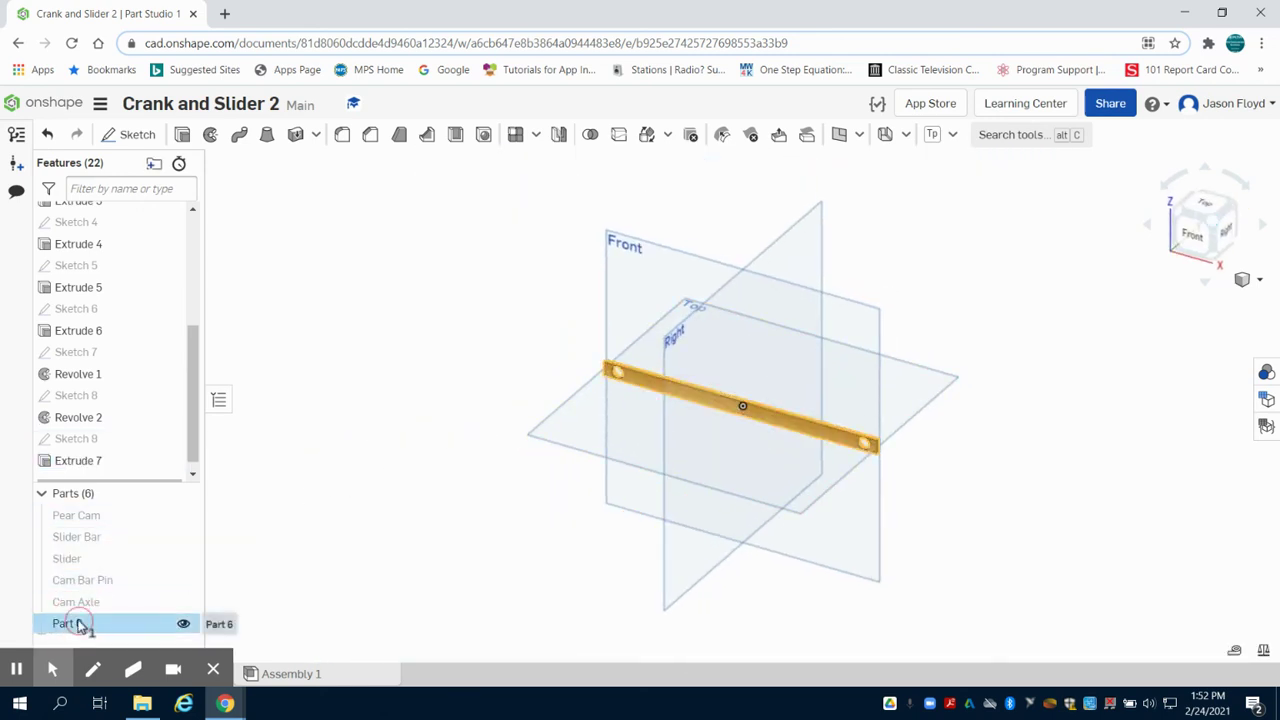
right_click(80, 625)
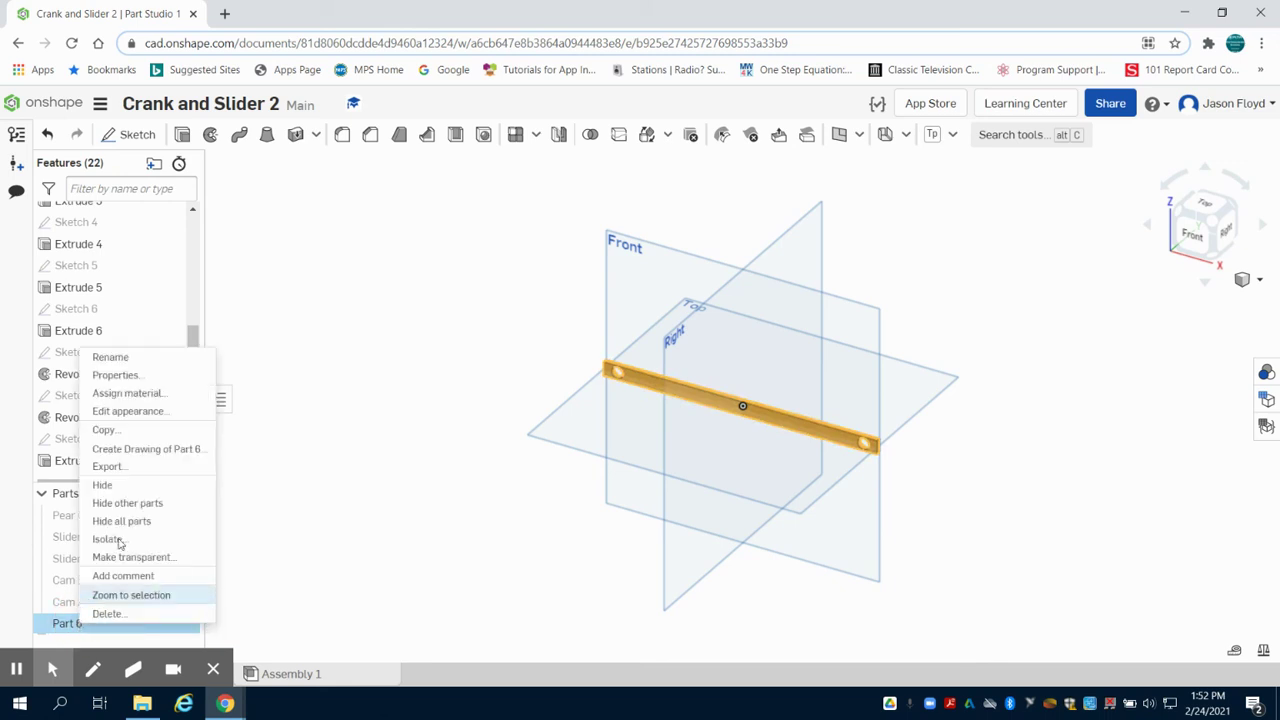
click(163, 359)
text(Linak)
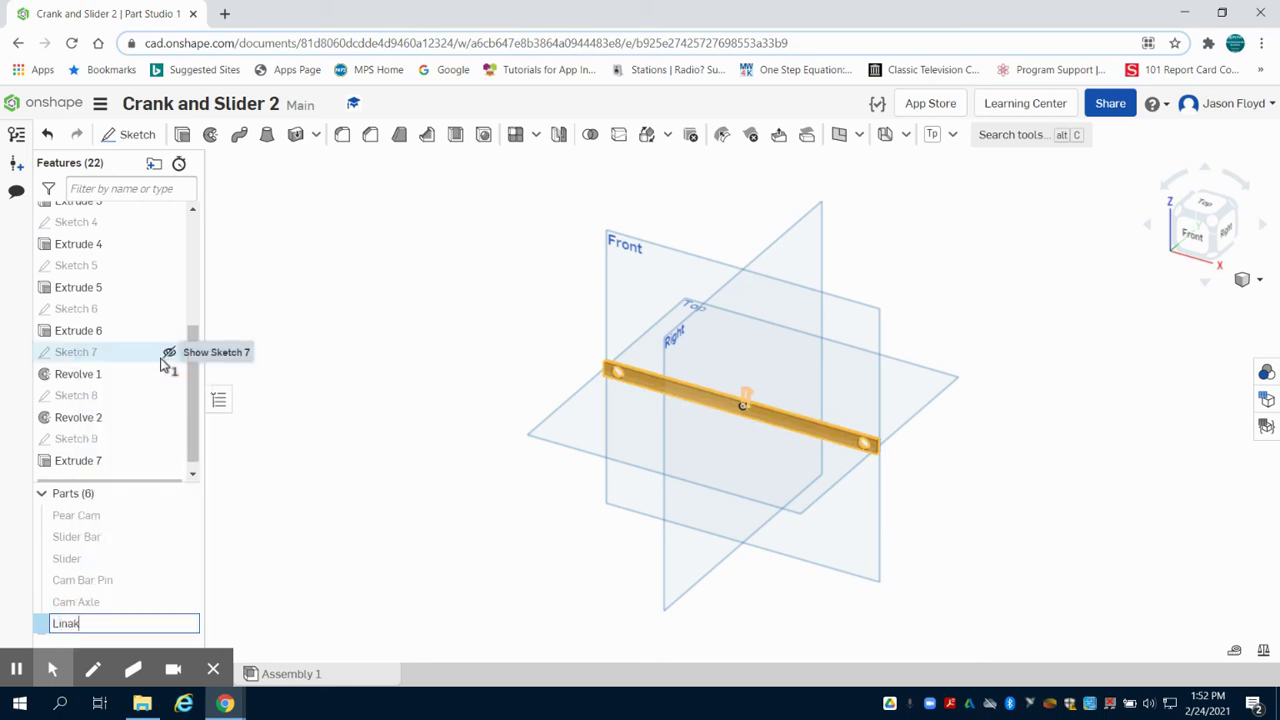